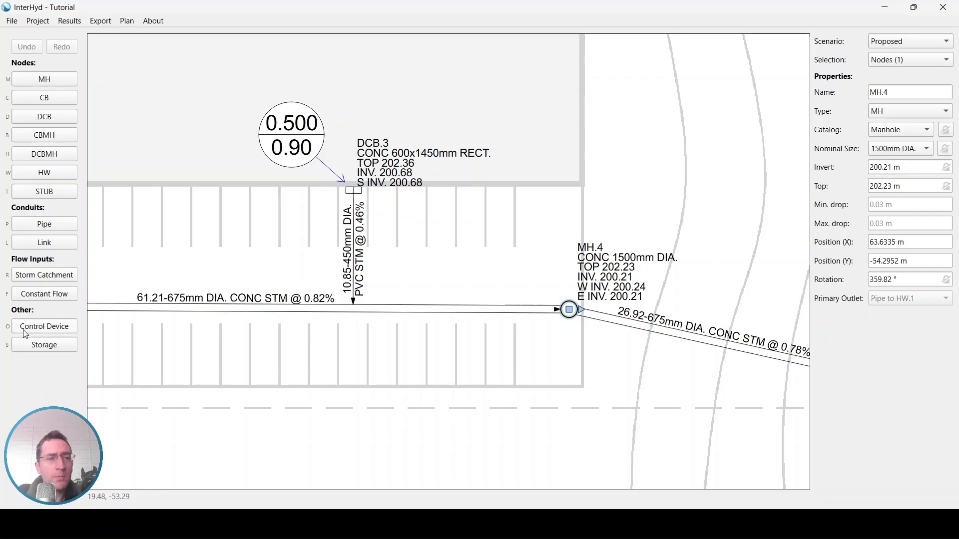
Place a control device below the parking area and link it to manhole MH.4
click(52, 330)
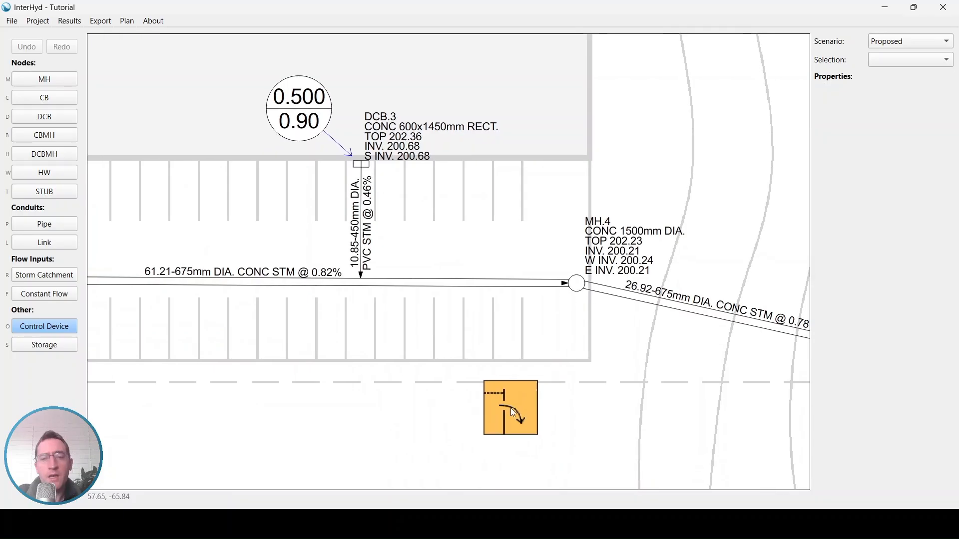
click(496, 408)
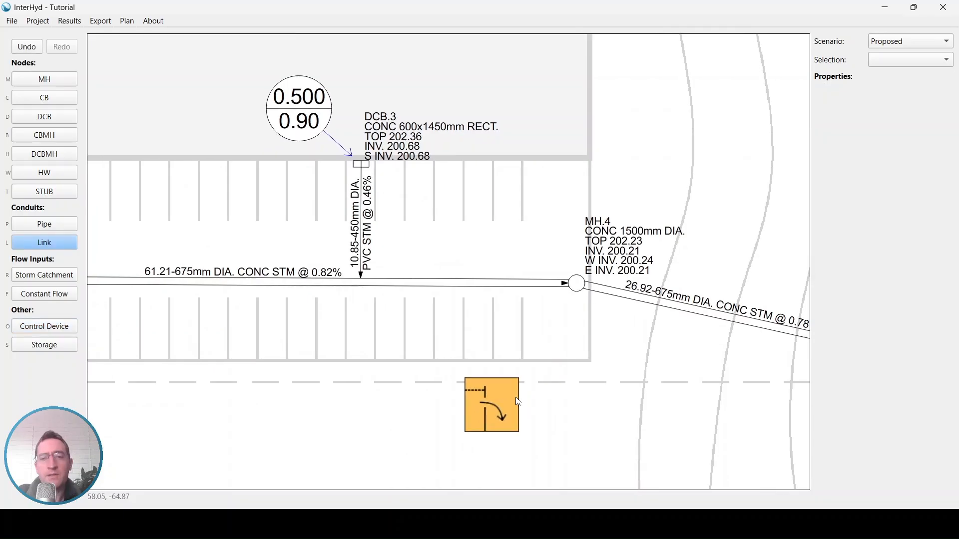
click(575, 289)
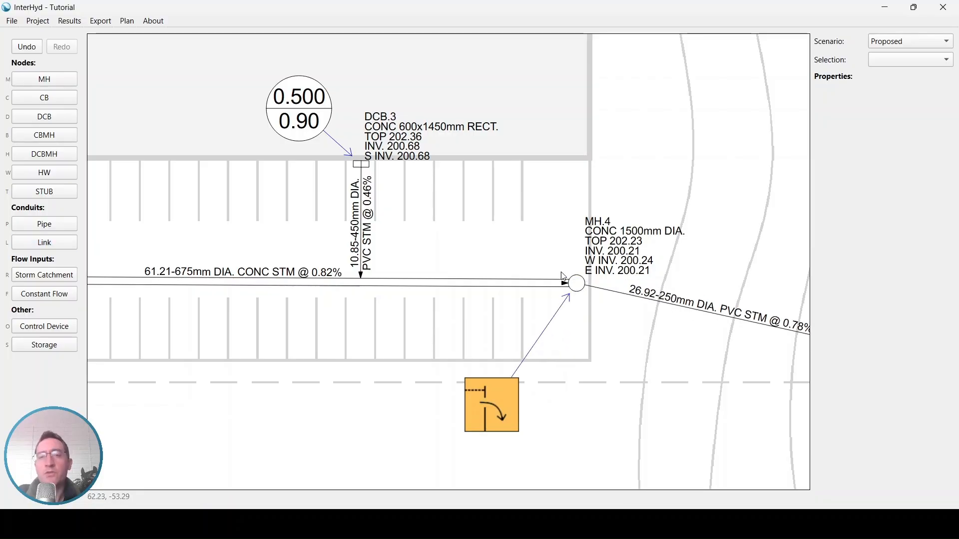
click(585, 293)
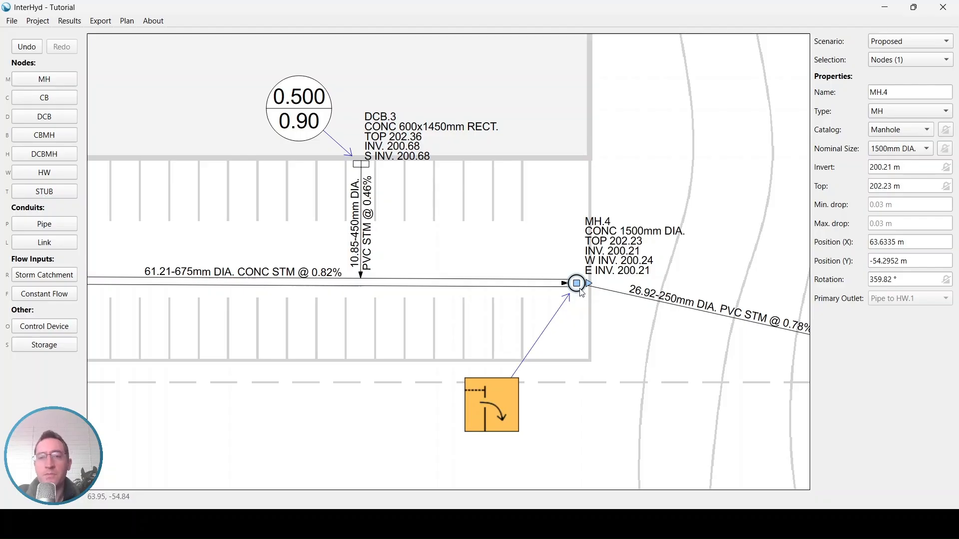
Keep the new control device's type as Orifice and rename the device Orifice #1
click(505, 401)
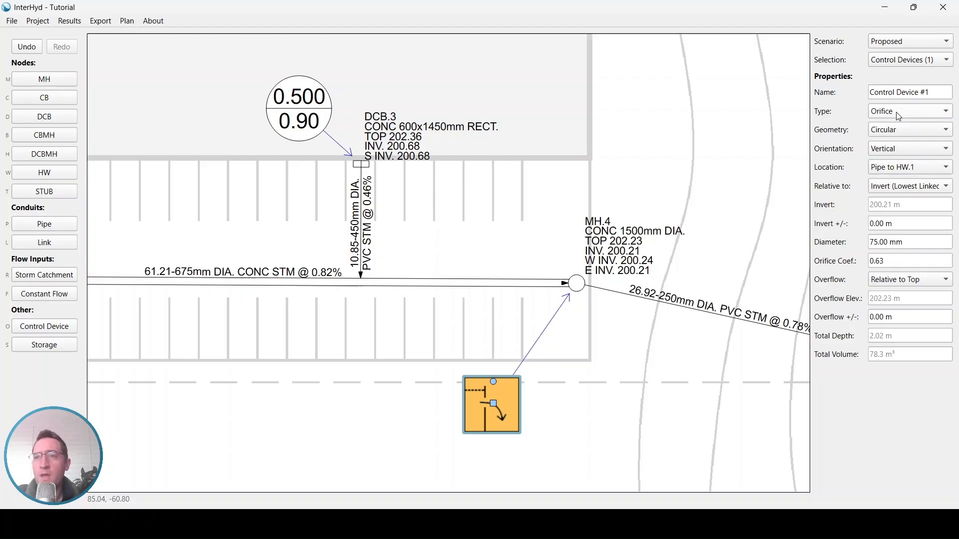
click(922, 111)
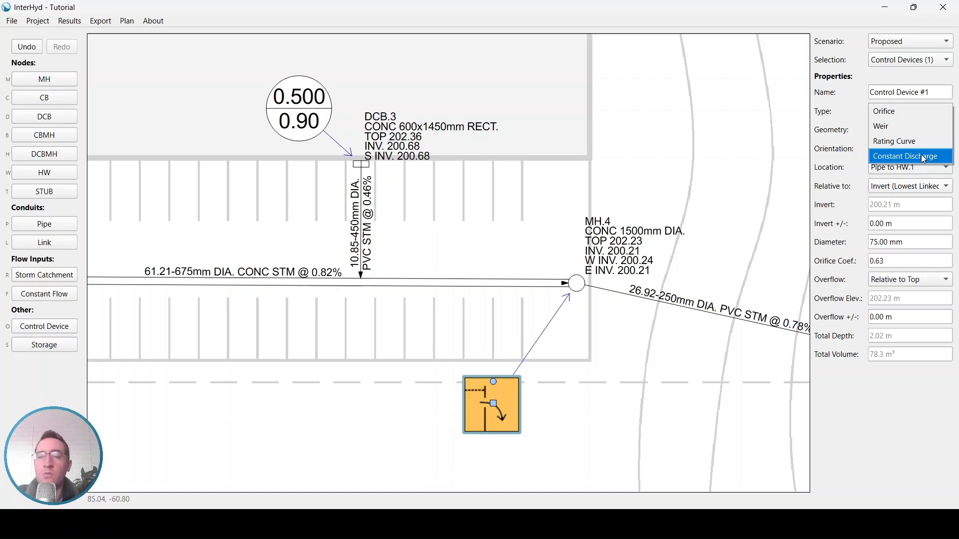
click(899, 110)
drag(912, 94, 834, 93)
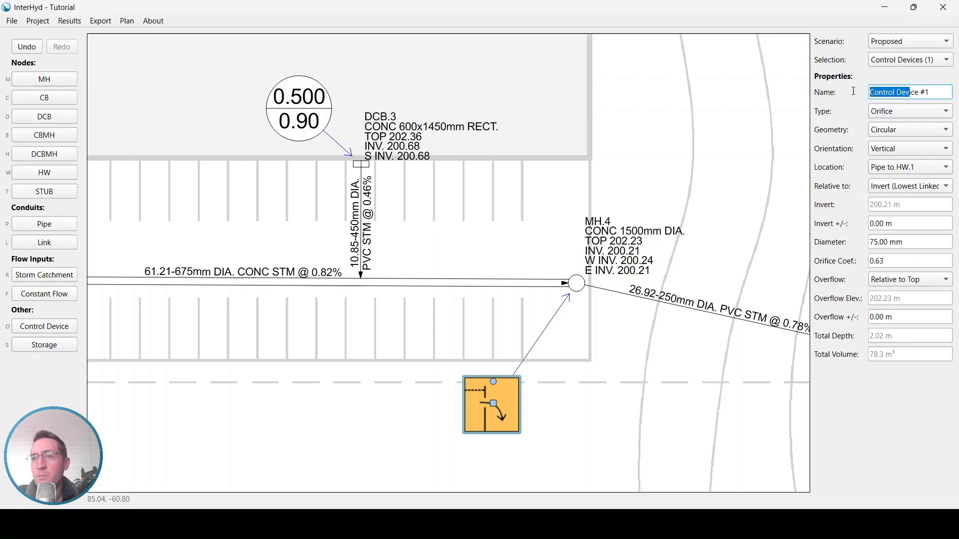
text(Ori)
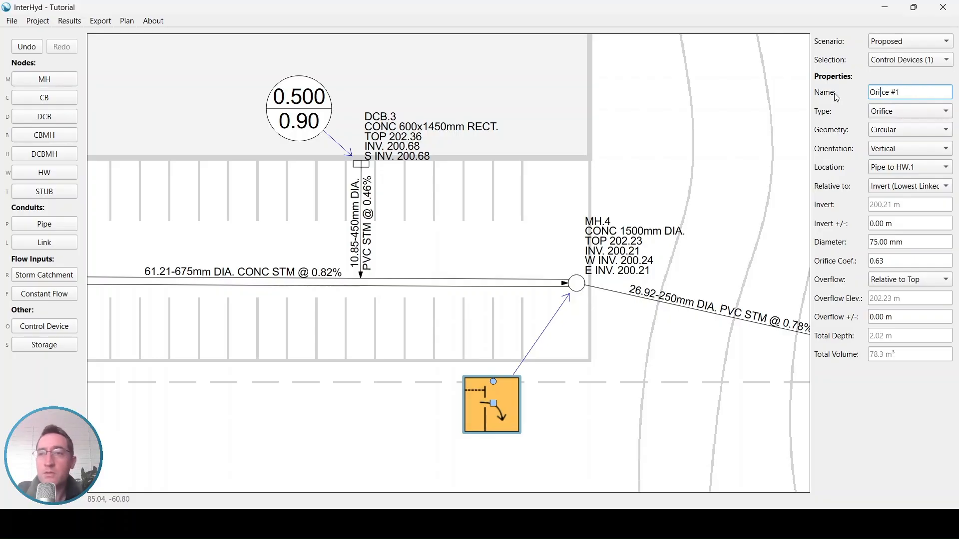
text(f)
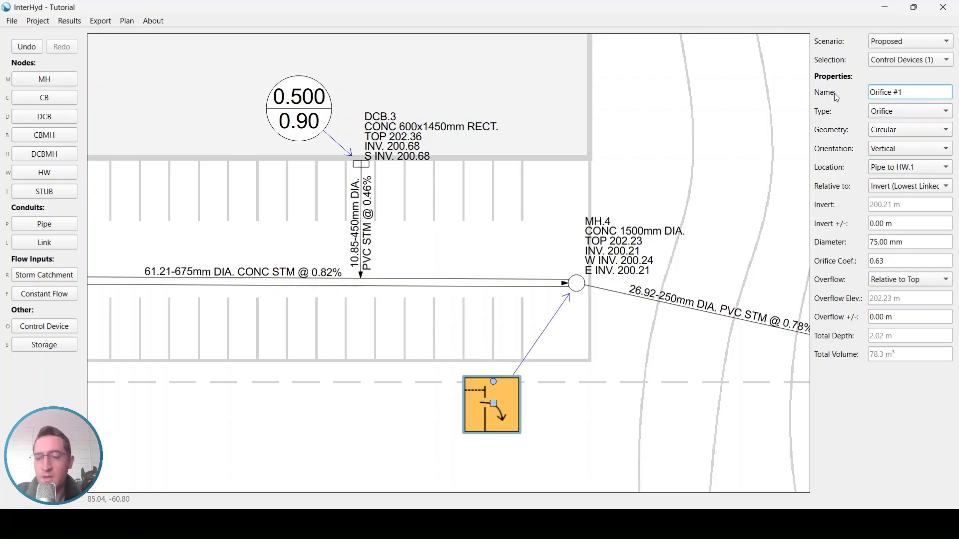
key(Return)
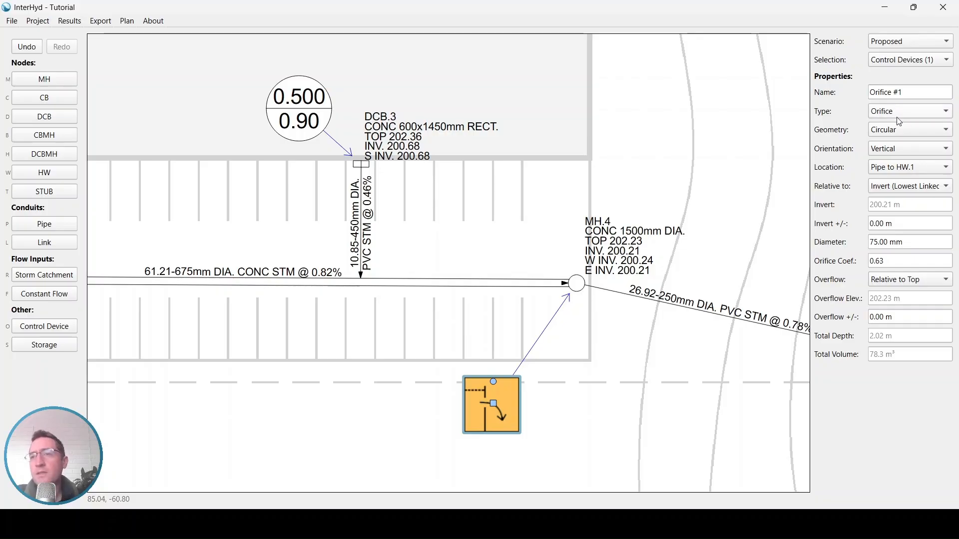
Keep the orifice's geometry as Circular and choose Vertical as its orientation
click(902, 132)
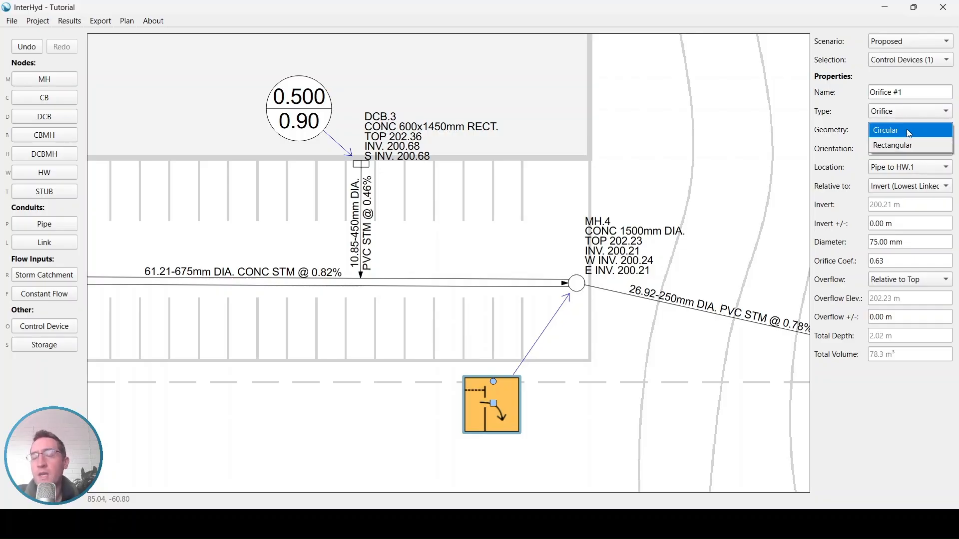
key(Escape)
click(912, 149)
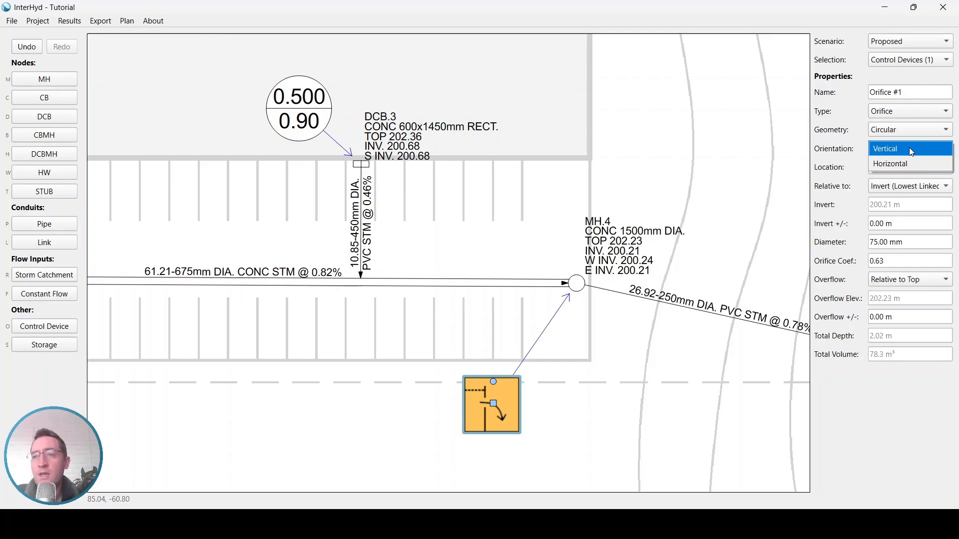
click(911, 150)
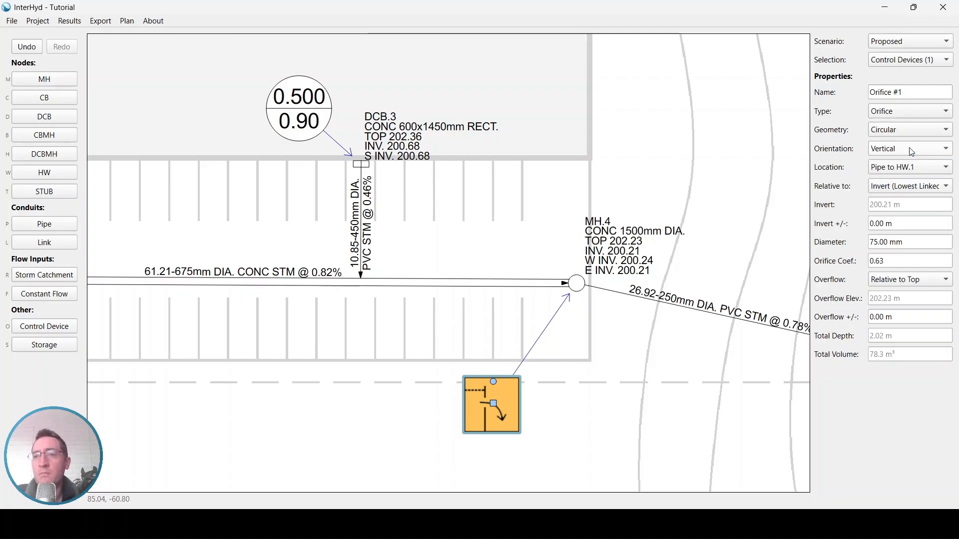
Review the pipes offered as the orifice's location, leaving it on Pipe to HW.1
click(918, 172)
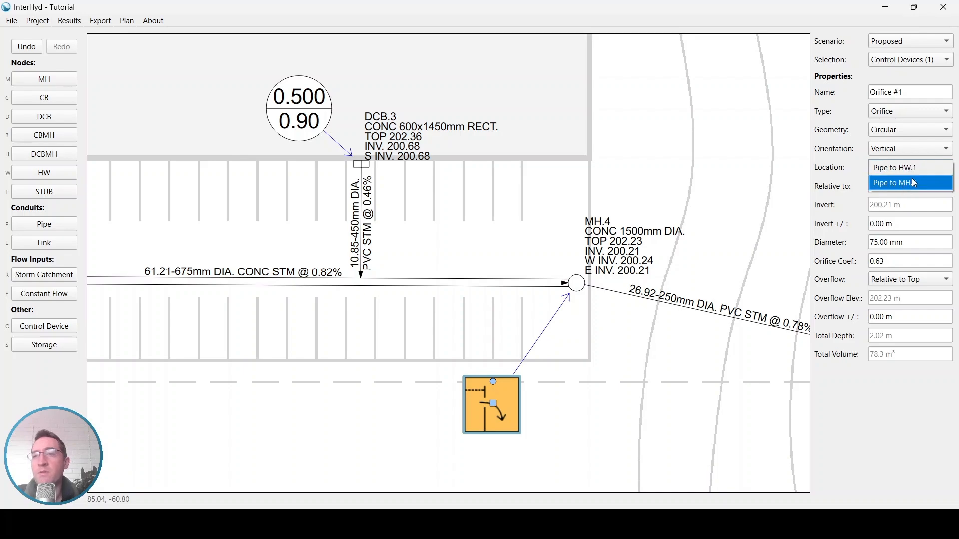
key(Escape)
drag(598, 320, 599, 315)
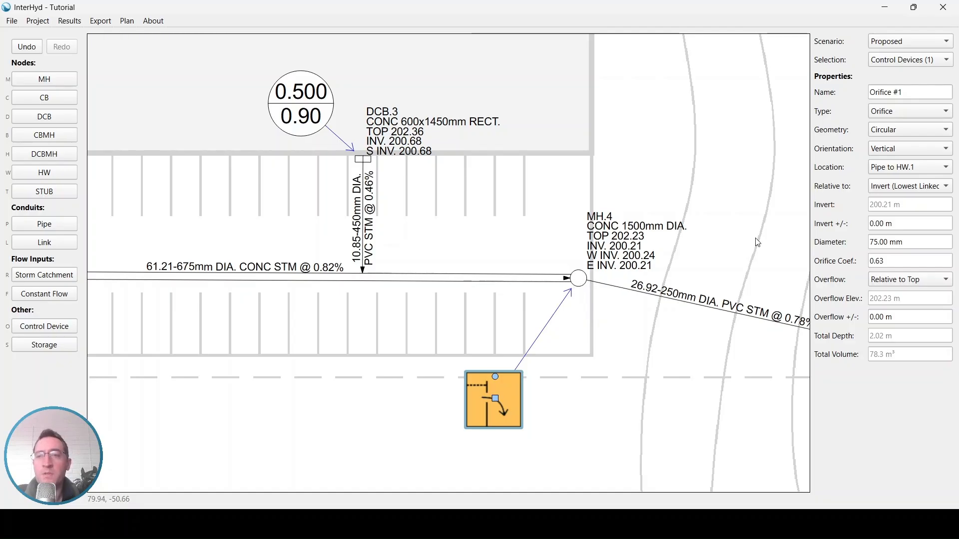
click(922, 168)
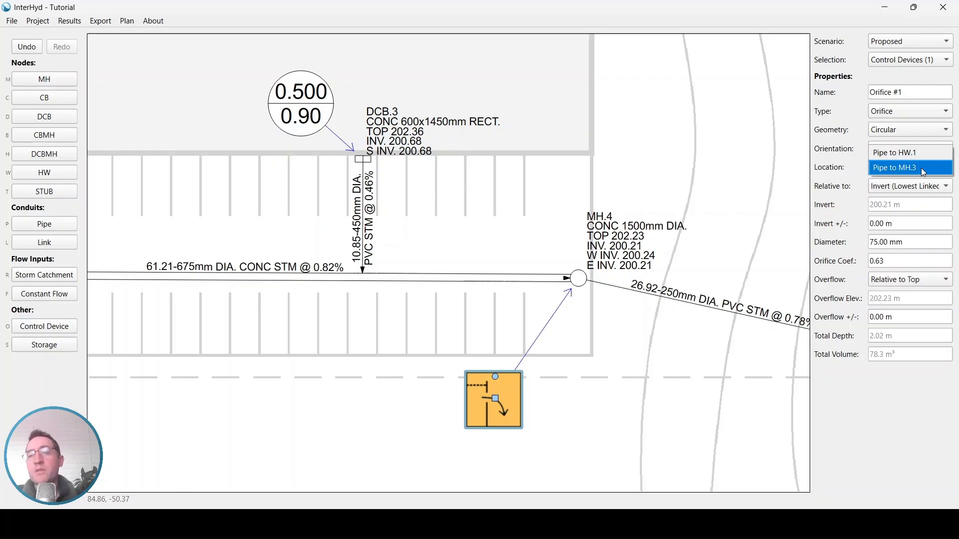
click(638, 167)
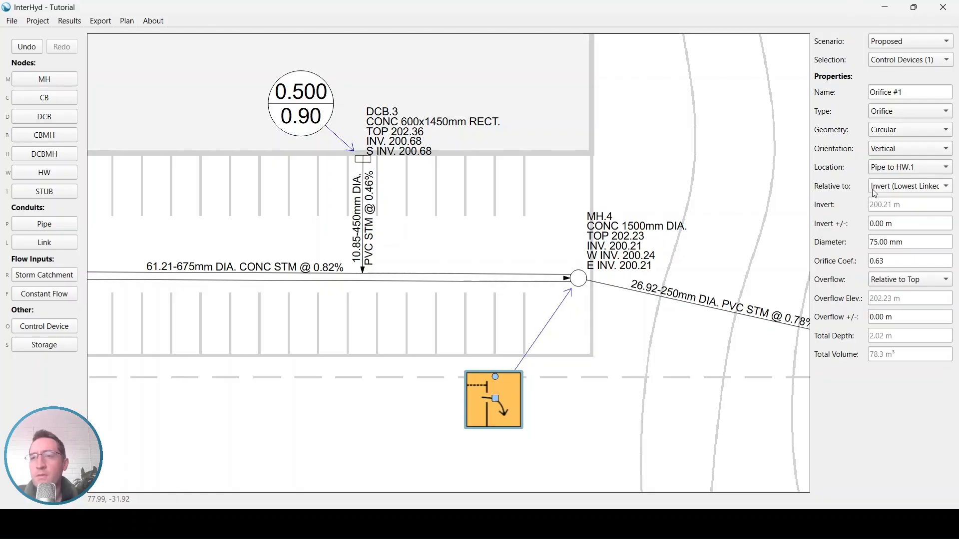
Reference the orifice's elevation to Invert (Lowest Linked) and check its invert elevation
click(908, 192)
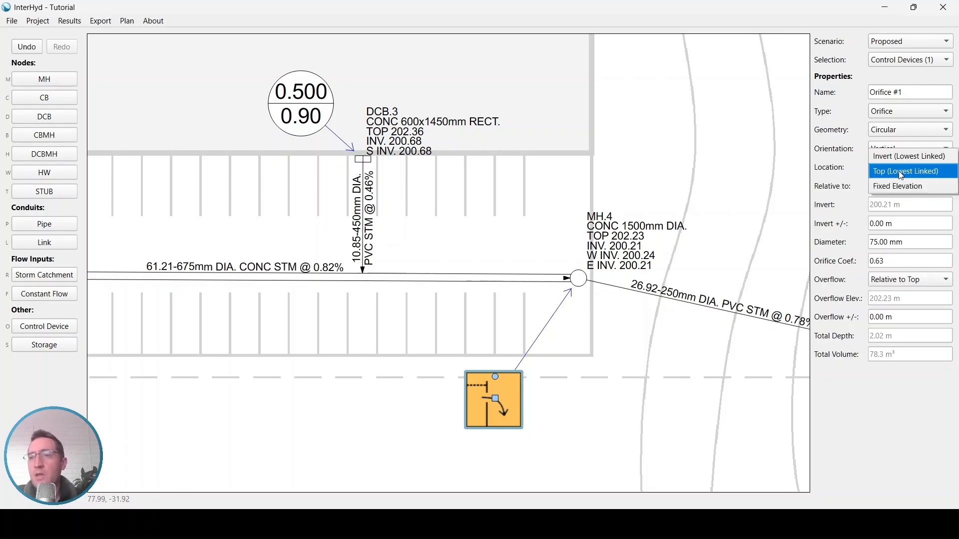
click(882, 156)
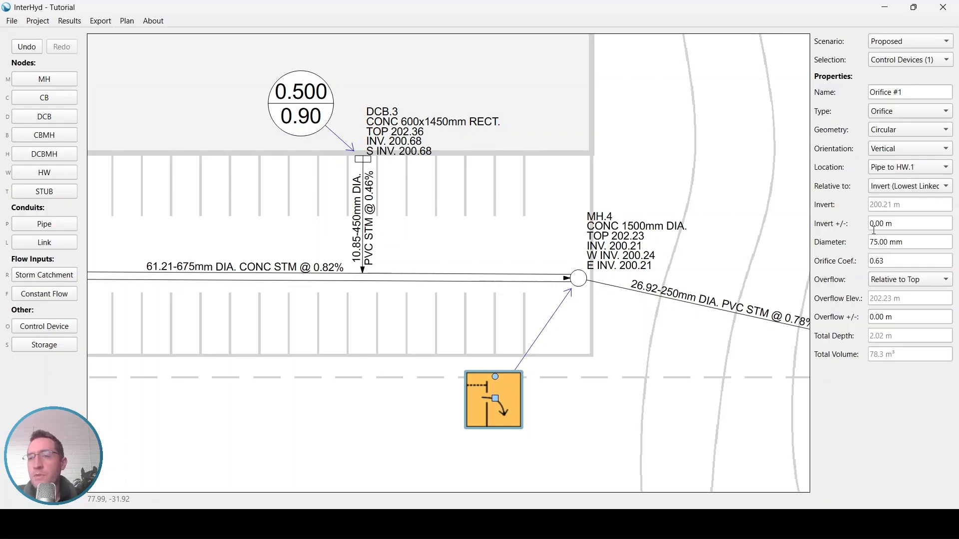
drag(902, 208, 871, 208)
click(919, 205)
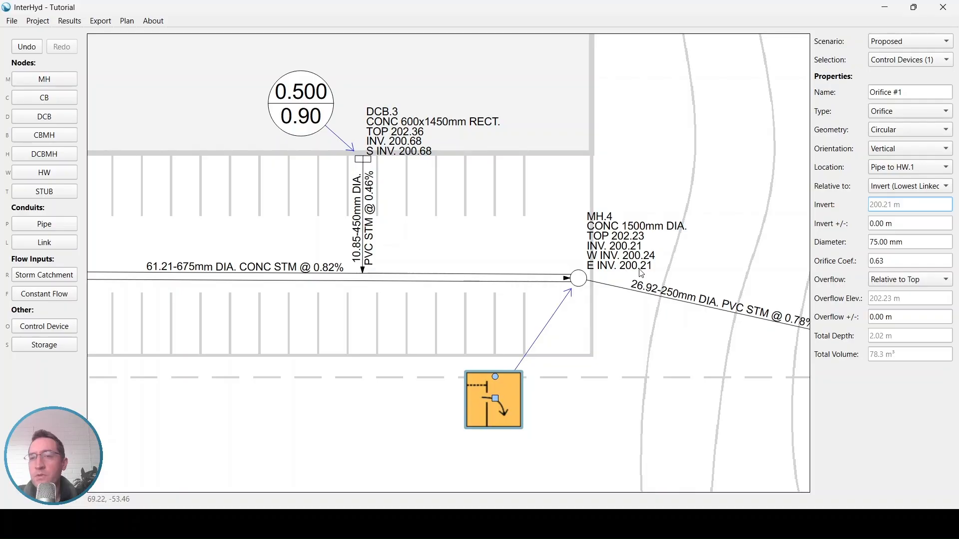
Try the orifice's location on Pipe to MH.3 and return it to Pipe to HW.1
click(919, 170)
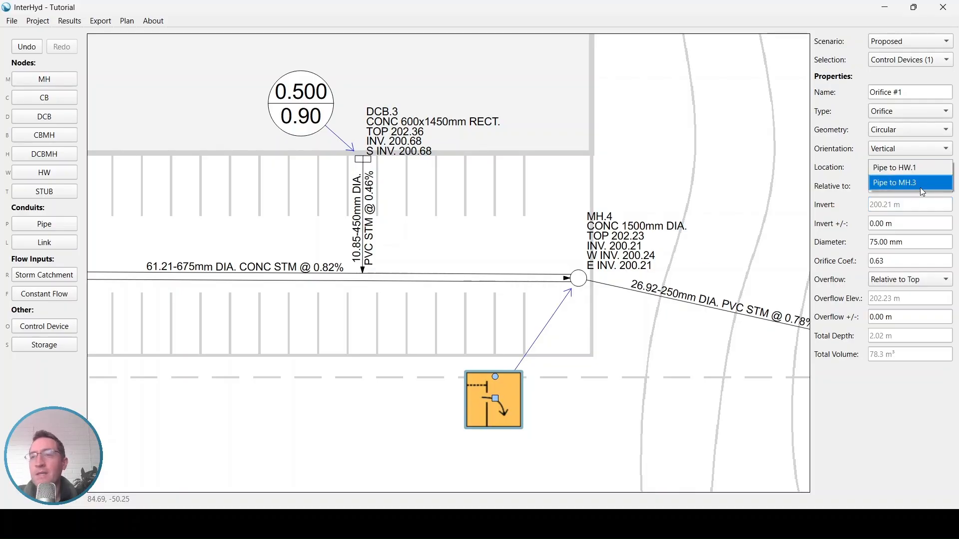
click(922, 183)
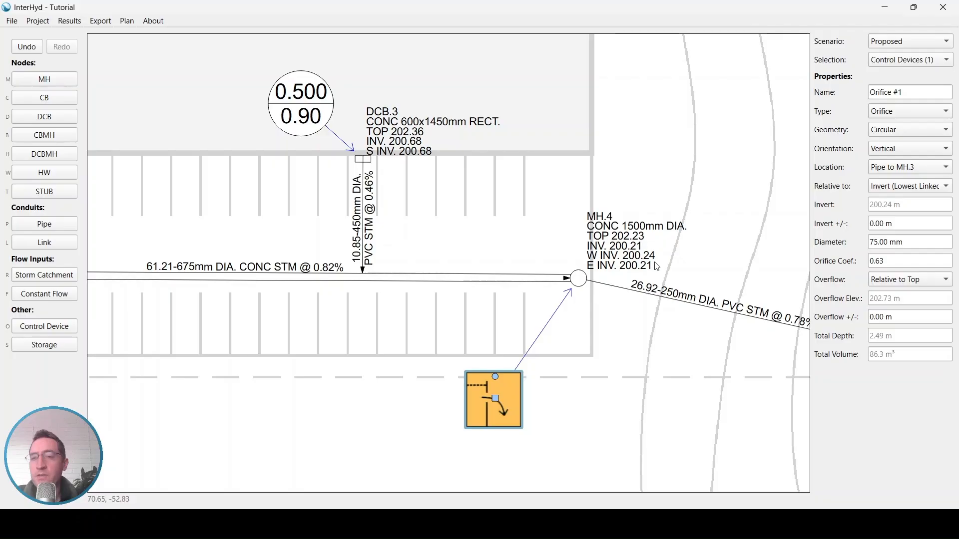
click(913, 167)
click(916, 159)
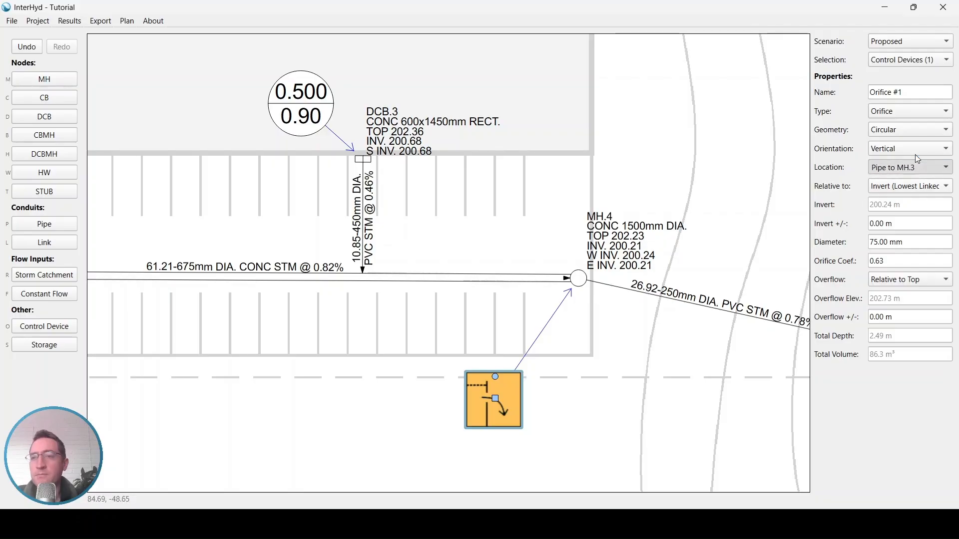
Try an invert offset of 0.2 m on the orifice and reset the offset to 0
click(903, 221)
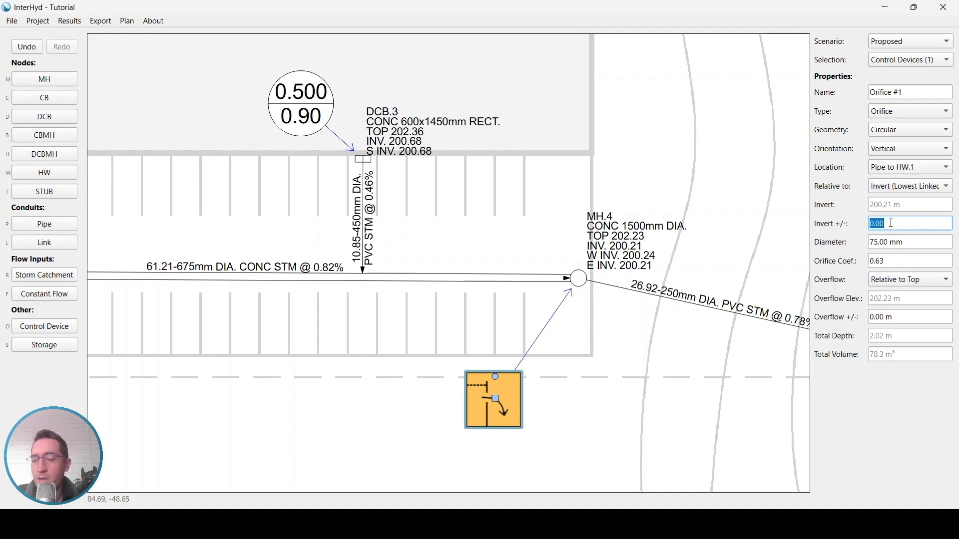
text(0.2)
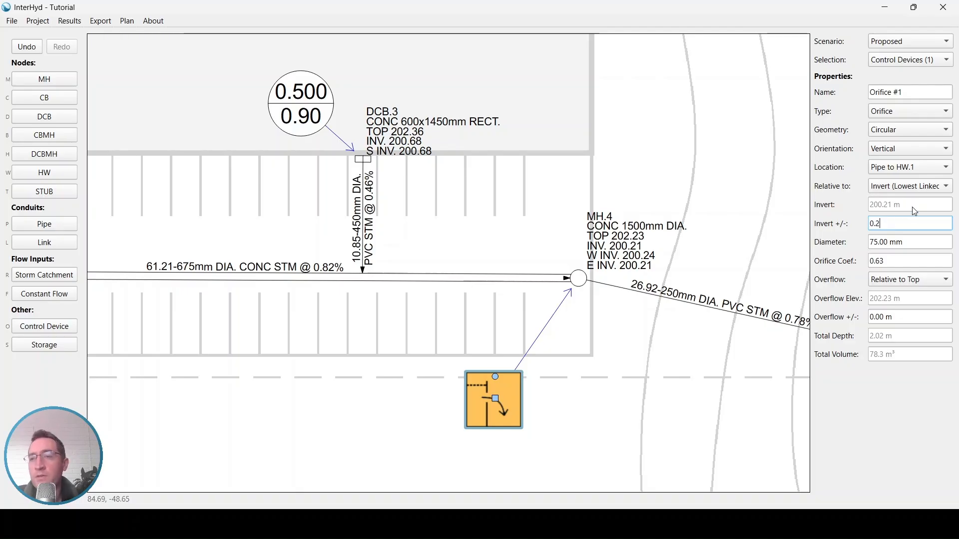
key(Return)
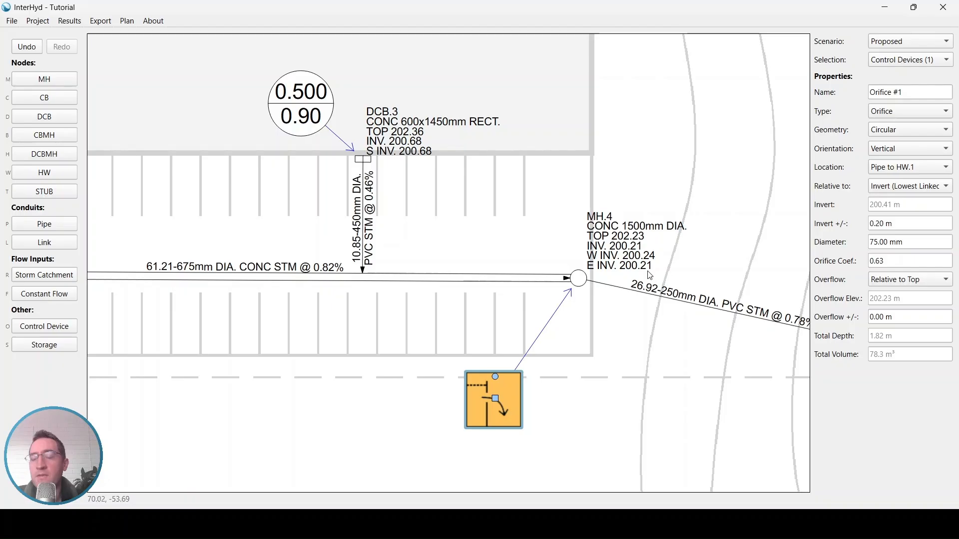
click(899, 224)
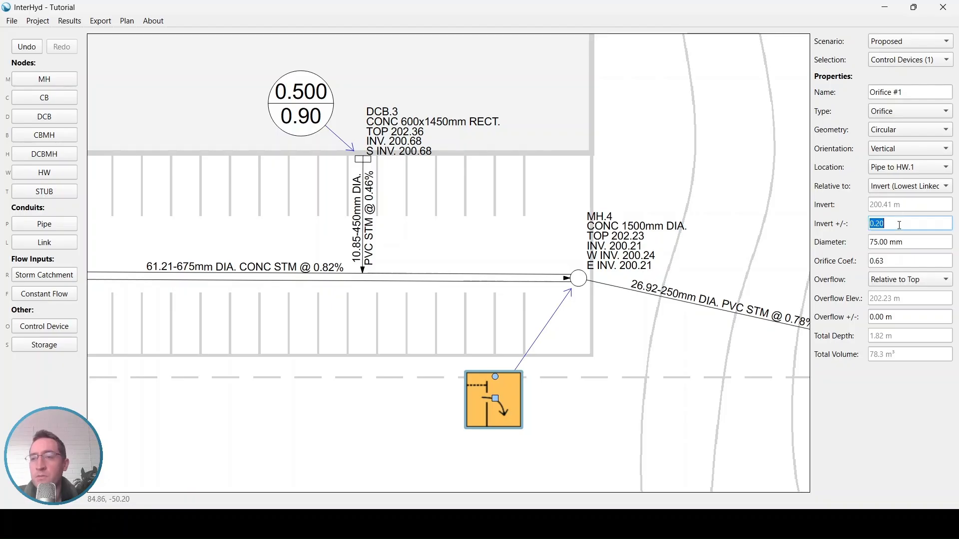
text(0)
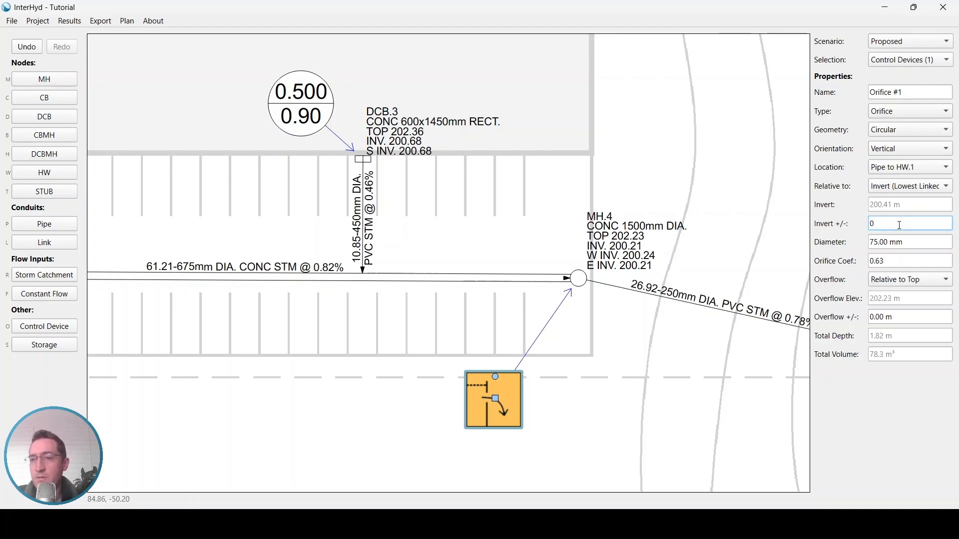
key(Return)
Set the orifice's diameter to 250 mm and check its orifice coefficient
click(911, 243)
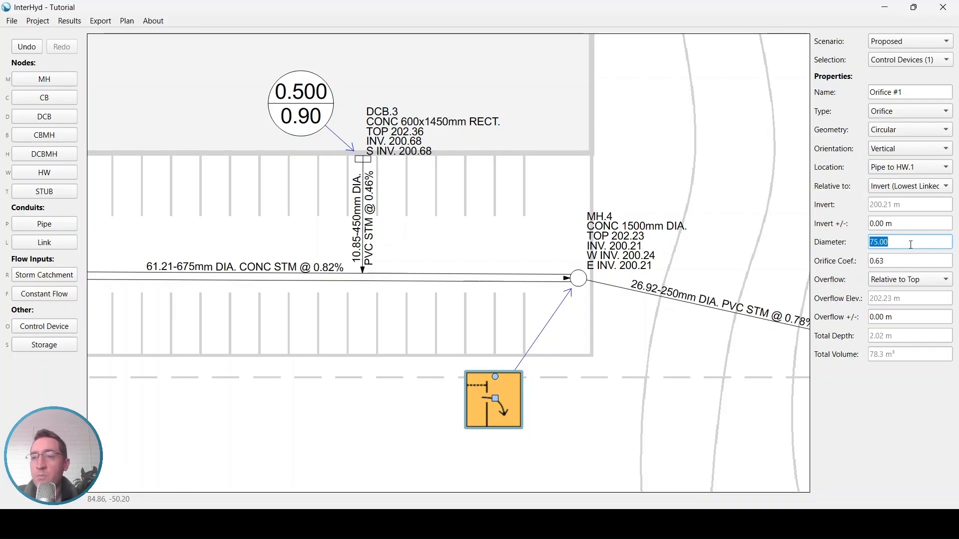
text(250)
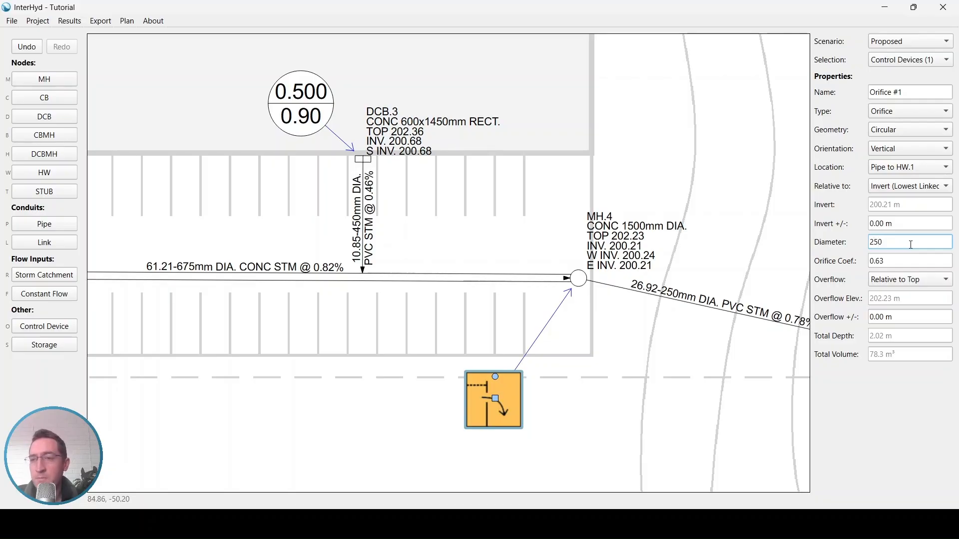
key(Return)
click(898, 261)
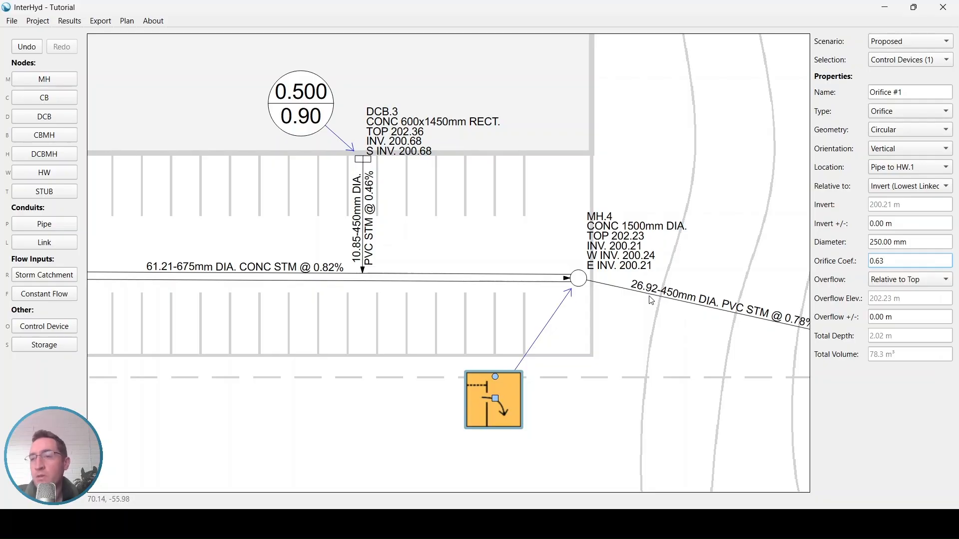
Keep the orifice's overflow at Relative to Top and try an overflow offset of 0.3 m
click(898, 283)
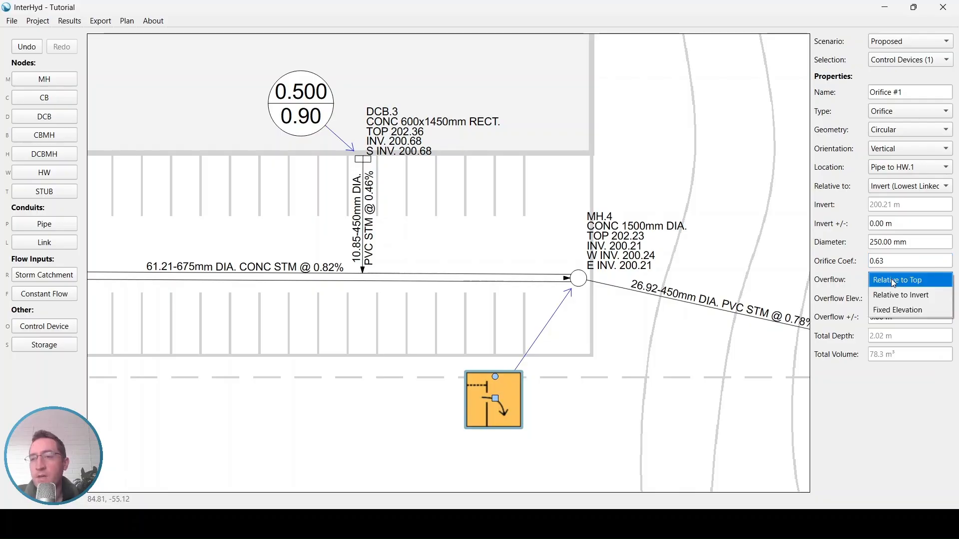
click(920, 284)
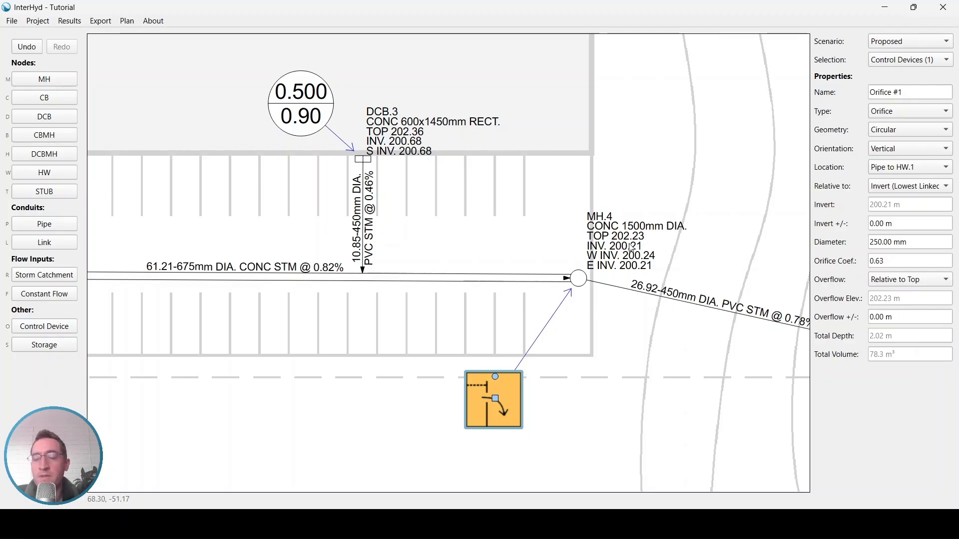
click(897, 316)
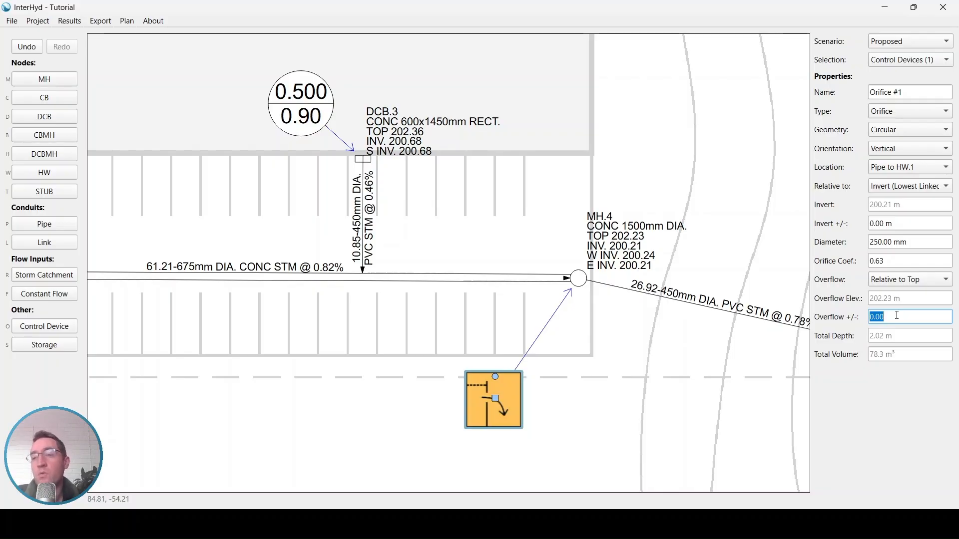
click(898, 316)
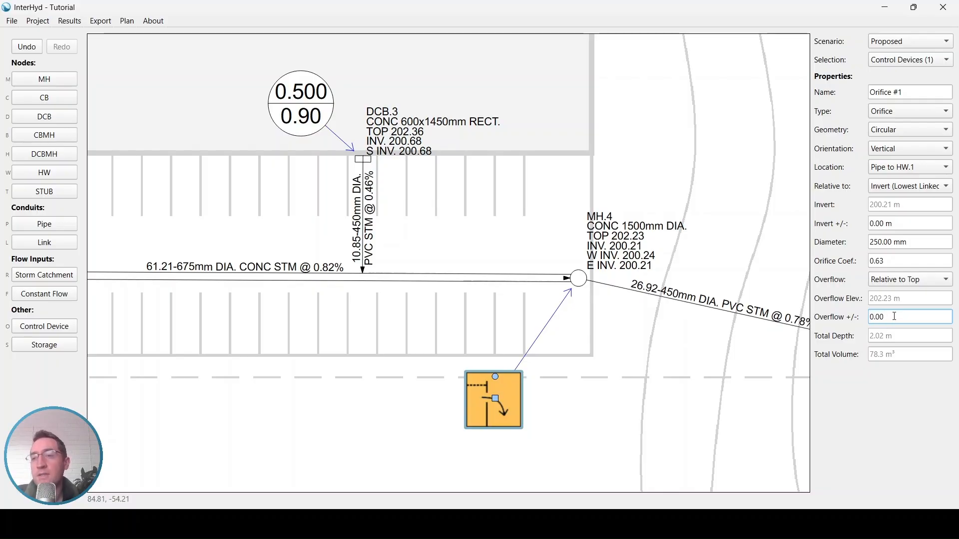
drag(894, 316, 866, 322)
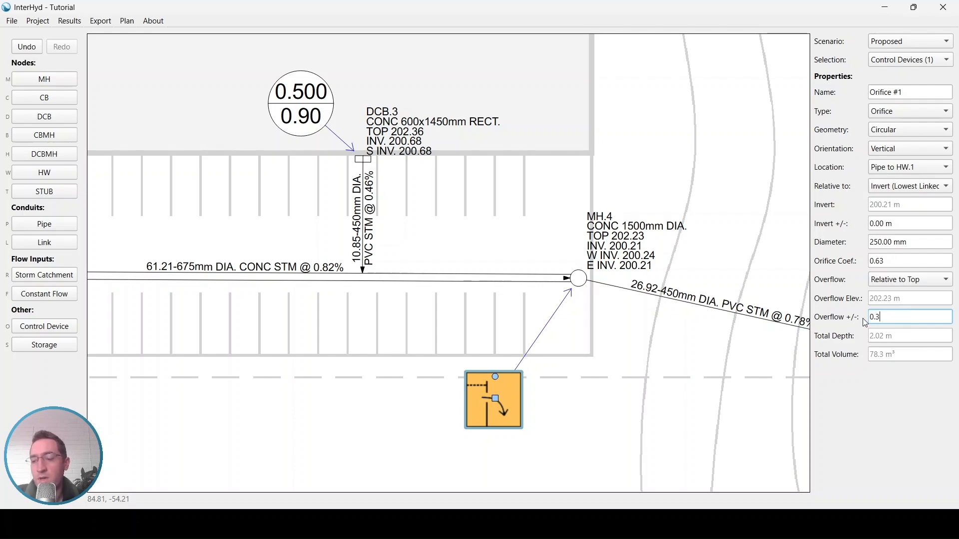
key(Return)
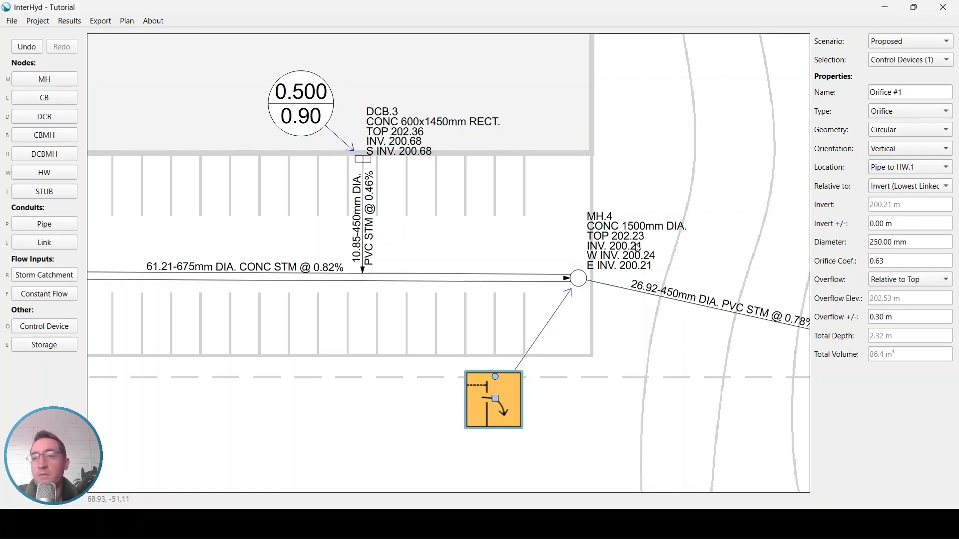
Try an overflow offset of -0.5 m on the orifice and reset the offset to 0
click(886, 317)
double_click(894, 319)
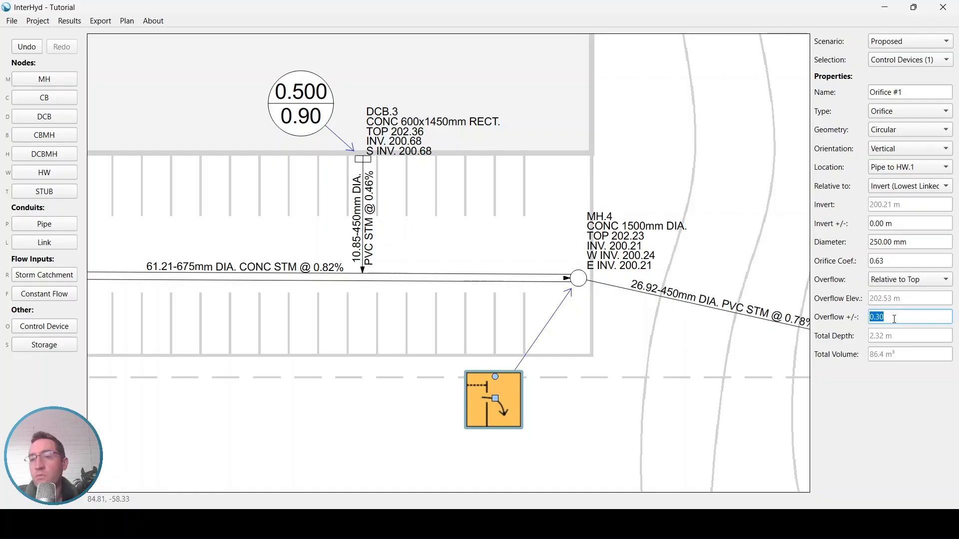
text(-0.)
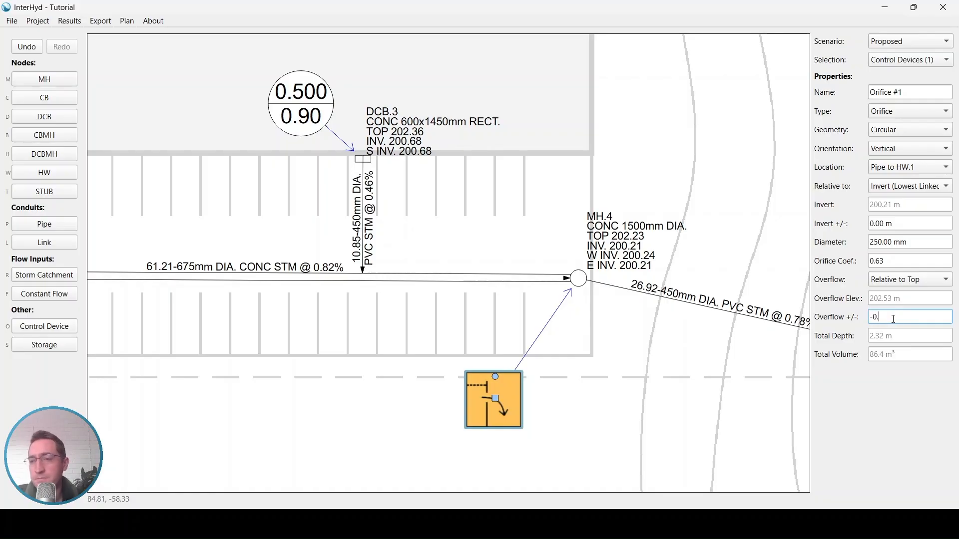
text(5)
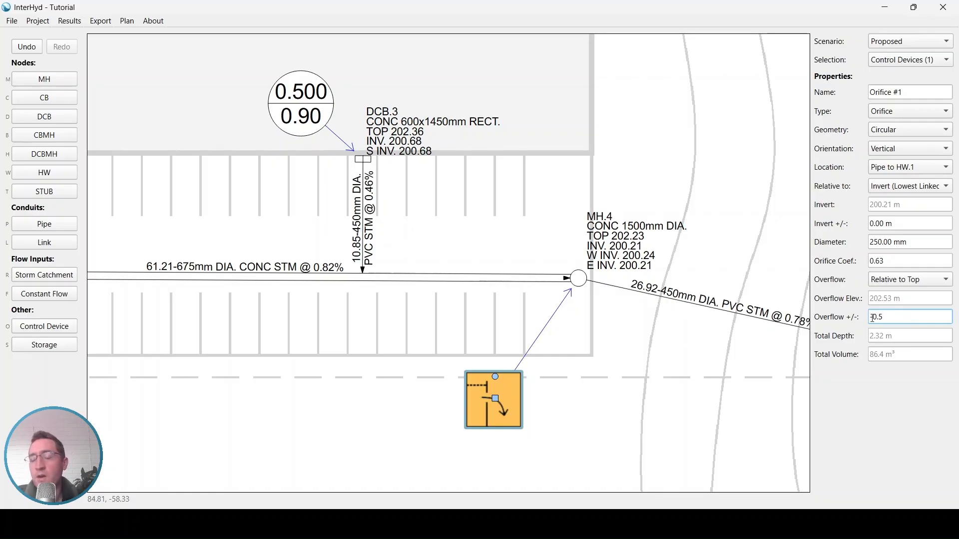
key(Return)
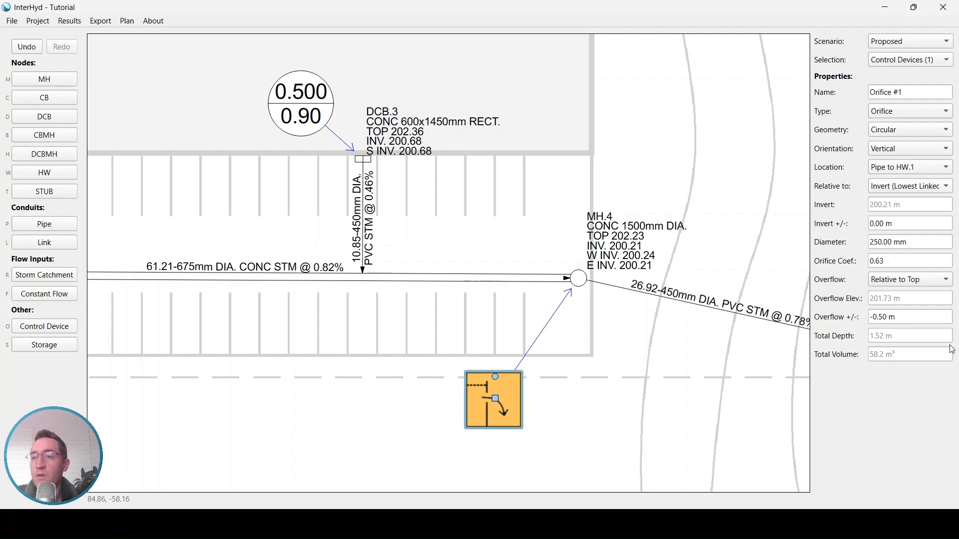
triple_click(908, 315)
text(0)
key(Return)
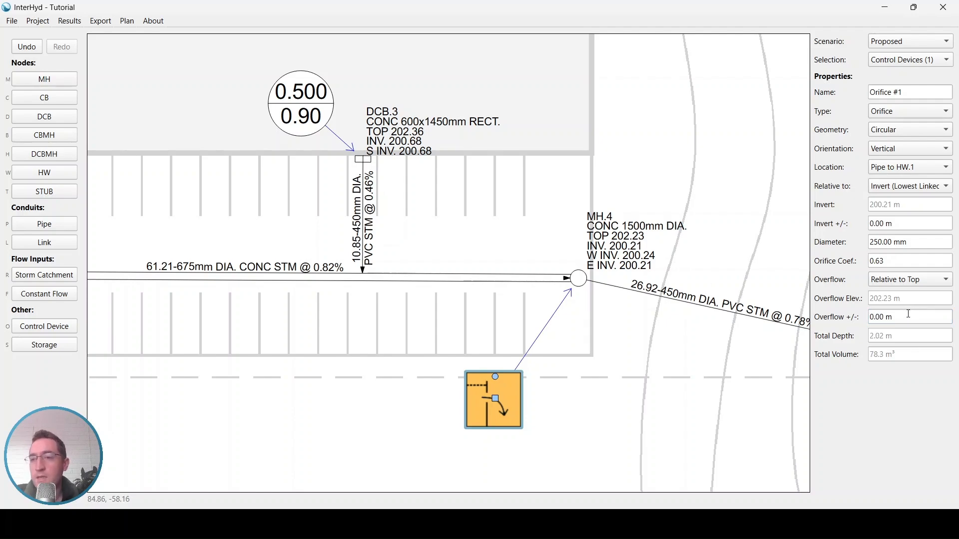
Try defining the orifice's overflow as Relative to Invert with an offset of 1 m
click(915, 281)
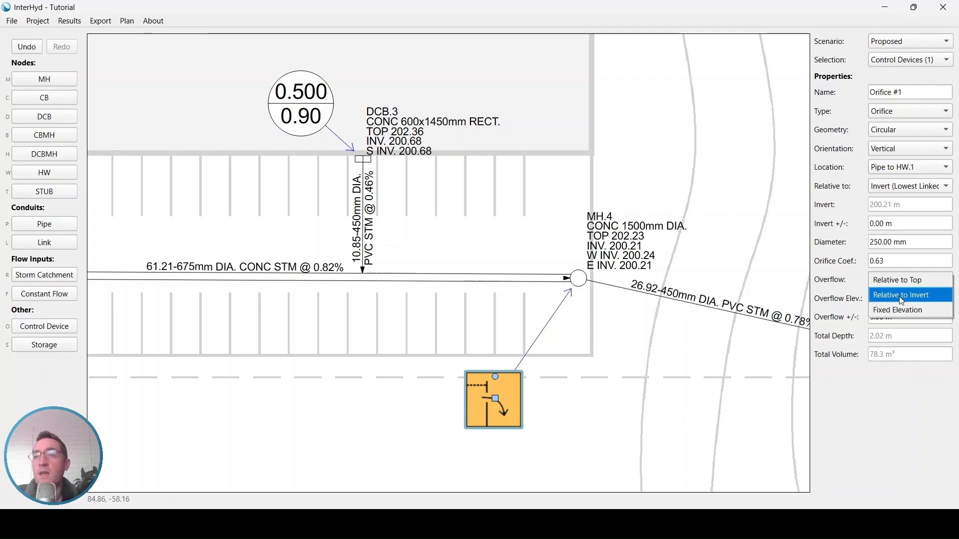
click(901, 301)
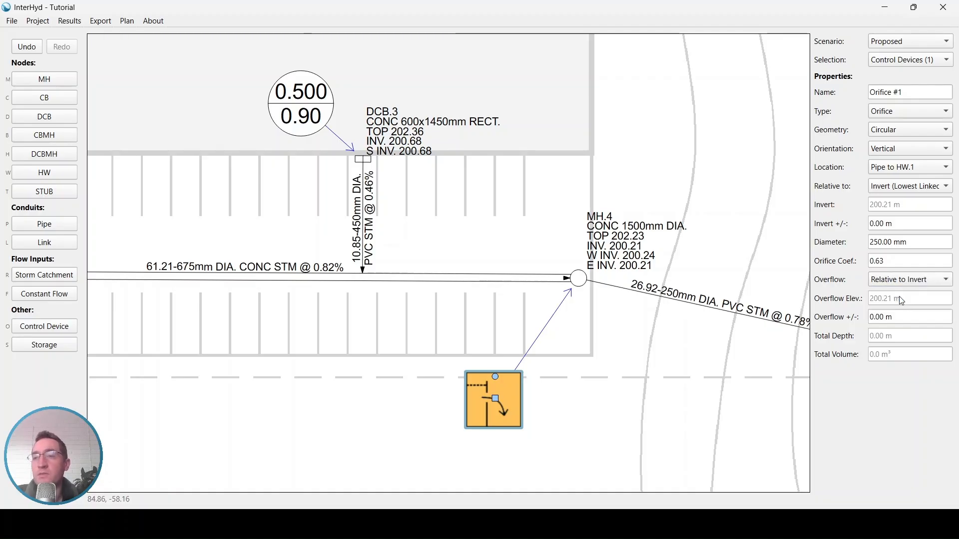
click(898, 319)
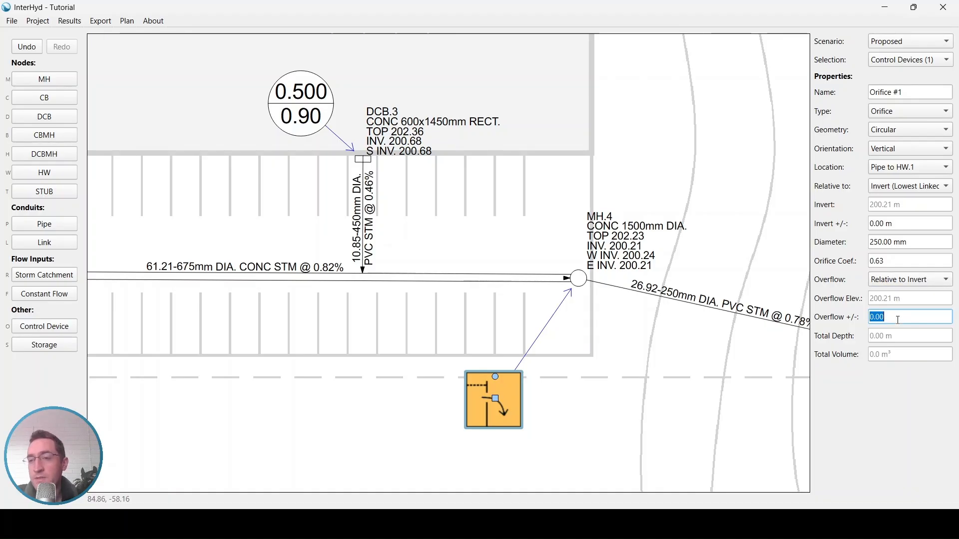
text(1)
key(Return)
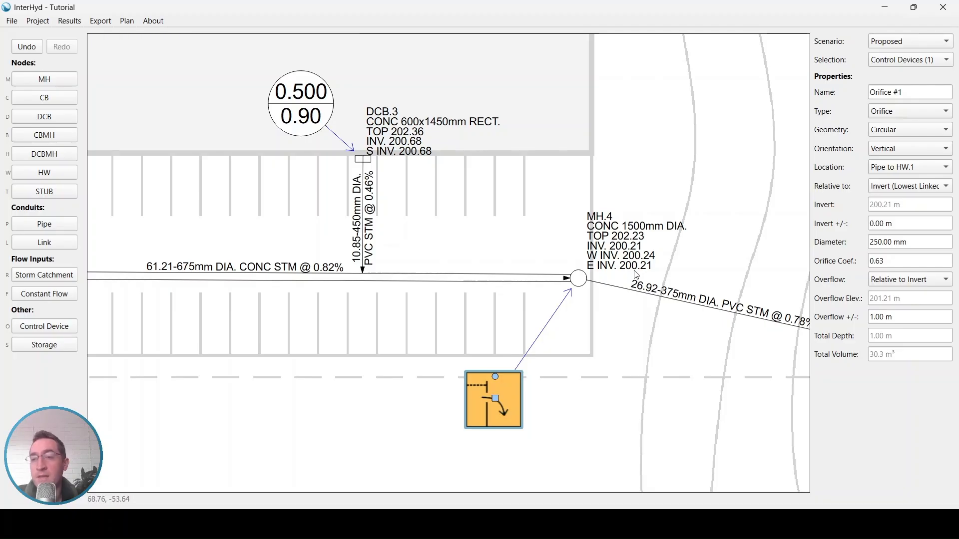
Try a Fixed Elevation overflow at 201.5 m on the orifice and return the overflow to Relative to Top
click(916, 281)
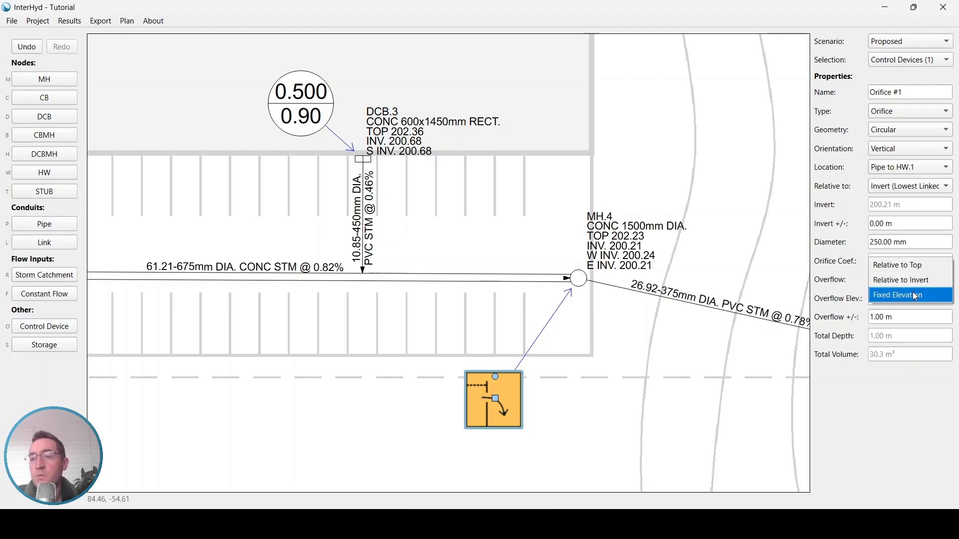
click(916, 296)
click(903, 298)
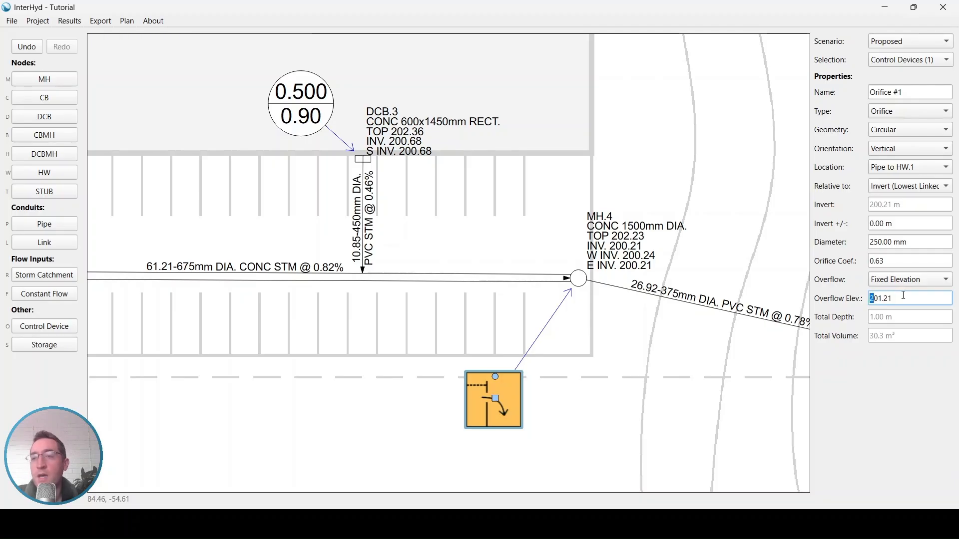
click(900, 297)
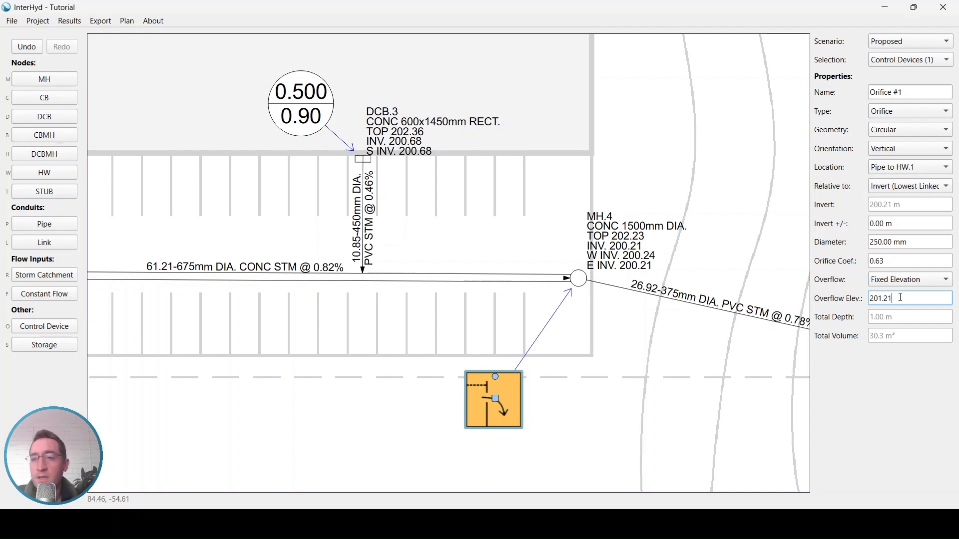
drag(900, 298, 861, 300)
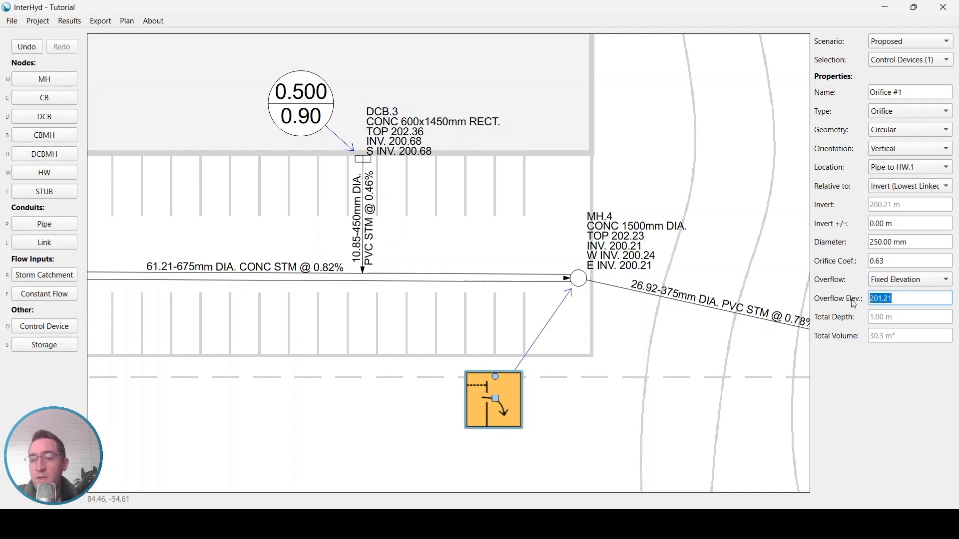
text(201.5)
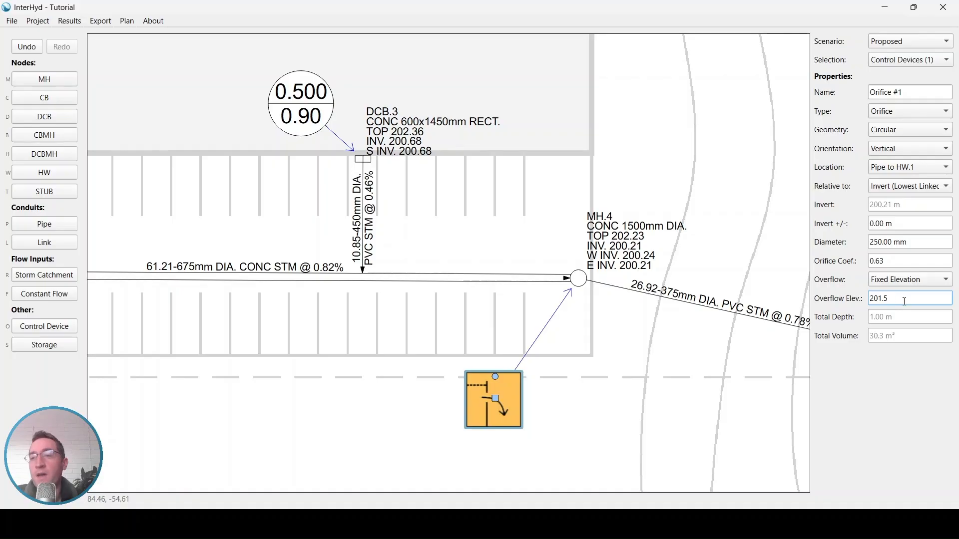
key(Return)
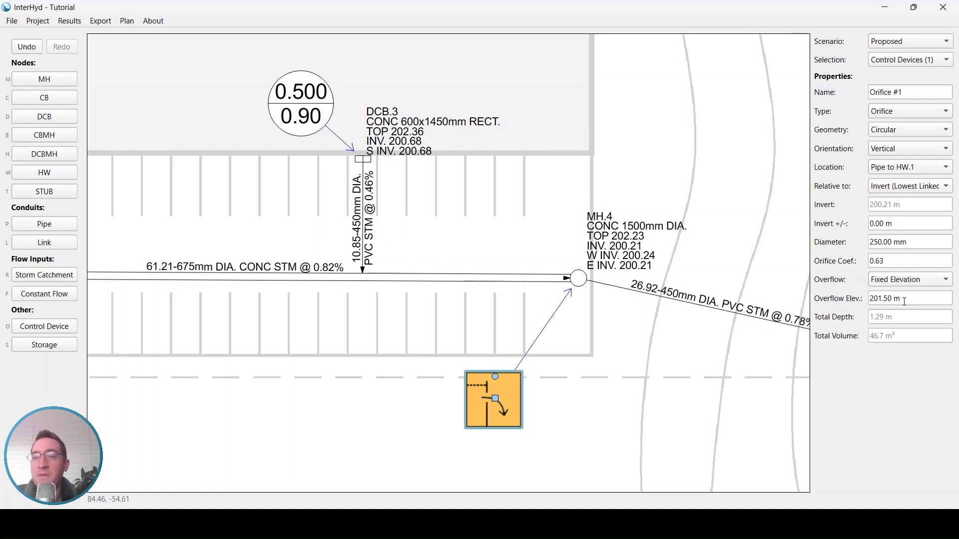
click(912, 282)
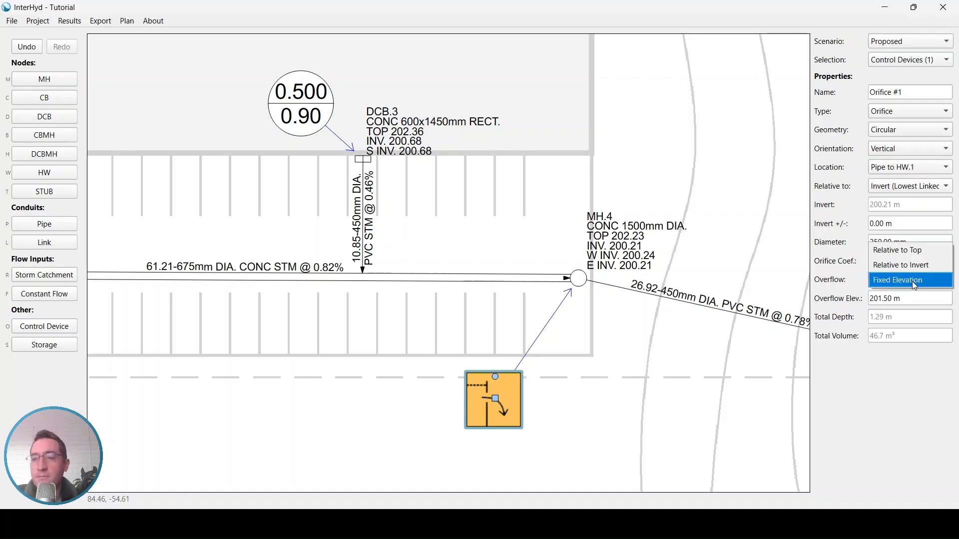
click(927, 254)
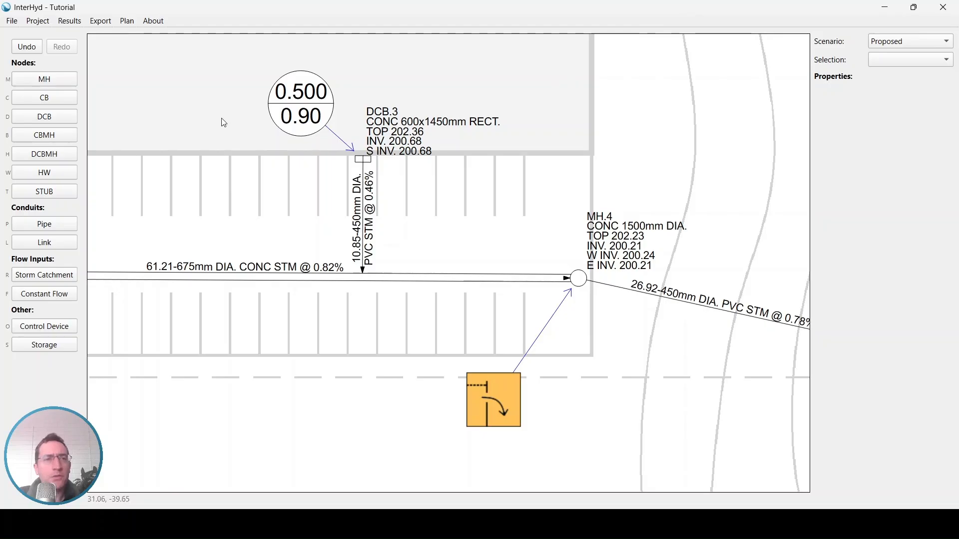
Review the SWM Summary for all scenarios, comparing existing, unmitigated and mitigated flows, and close it
click(69, 21)
click(84, 36)
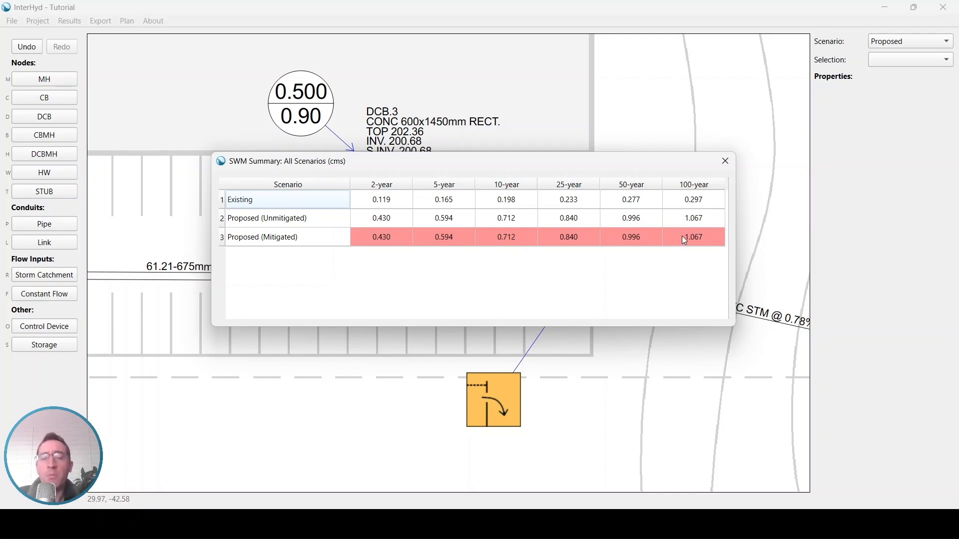
click(725, 161)
Bring up the SWM Summary for storage groups and check which control devices the storage group list offers
click(70, 21)
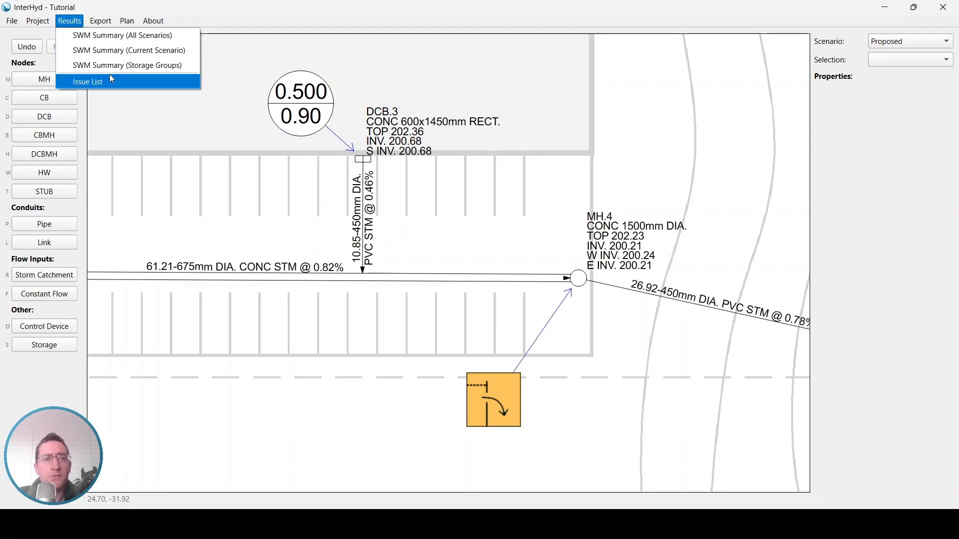
click(165, 70)
drag(597, 164, 494, 173)
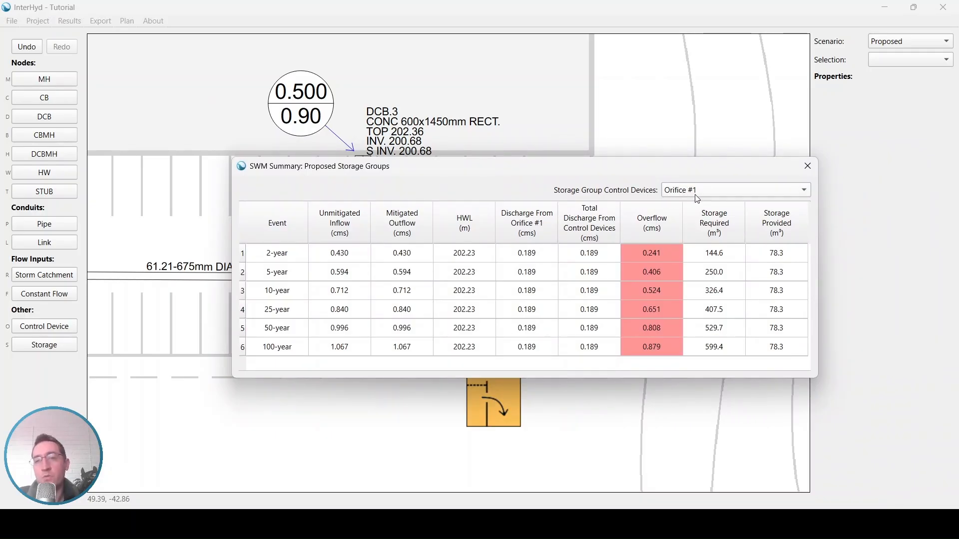
click(708, 191)
click(708, 191)
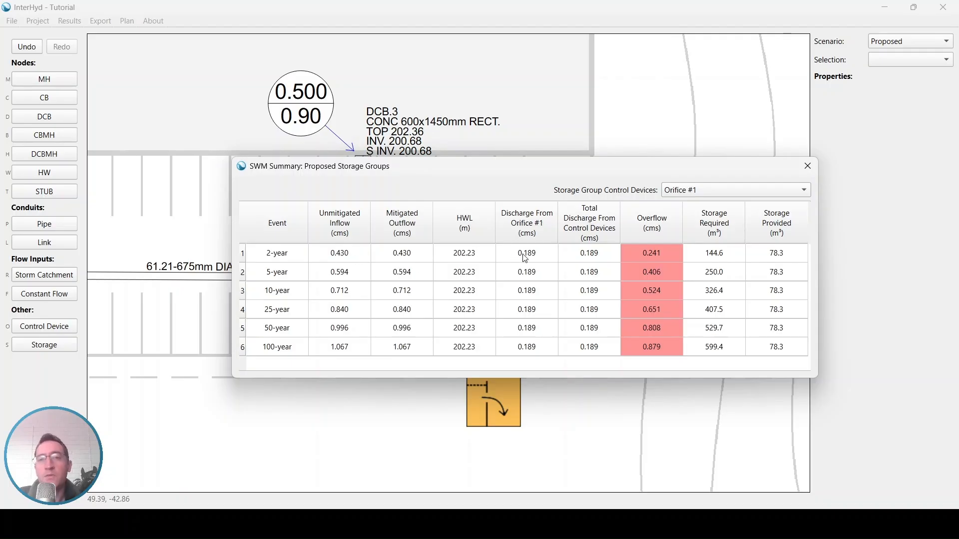
Examine the 2-year orifice discharge, required and provided storage, and high water level, comparing the level with MH.4's top elevation
click(549, 256)
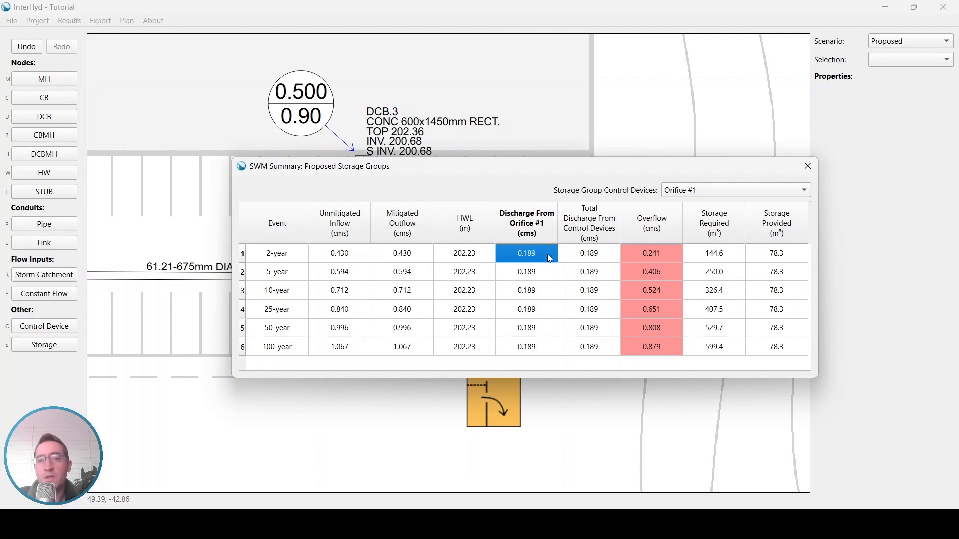
click(721, 263)
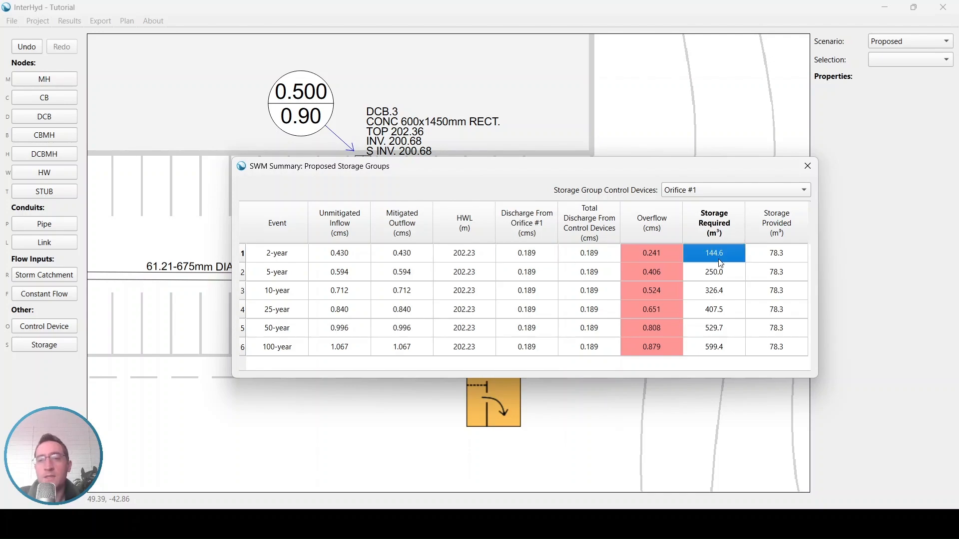
click(792, 259)
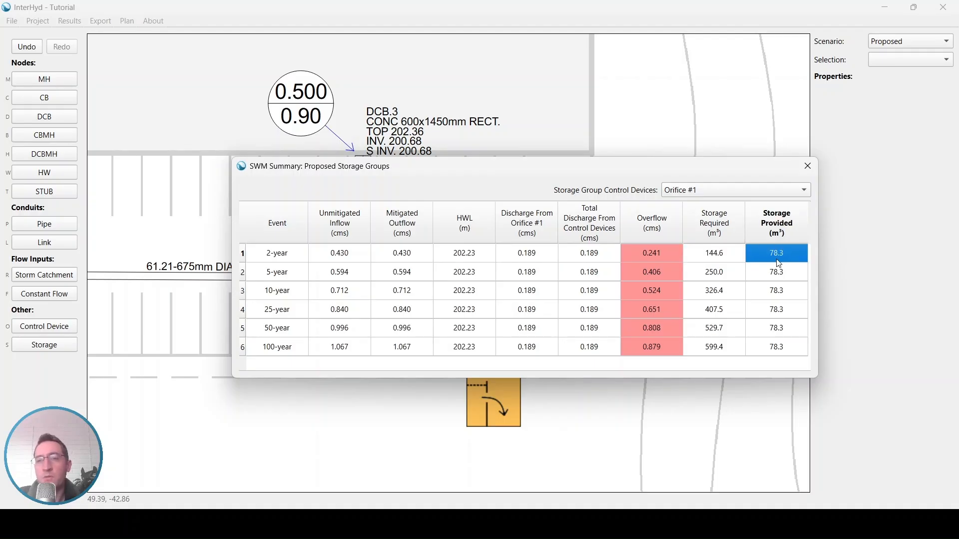
click(469, 258)
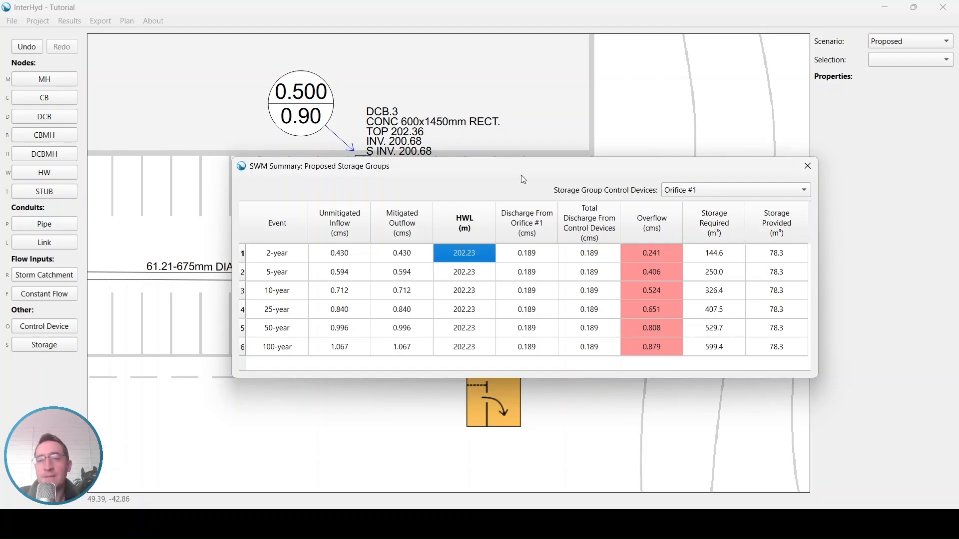
drag(520, 173, 515, 273)
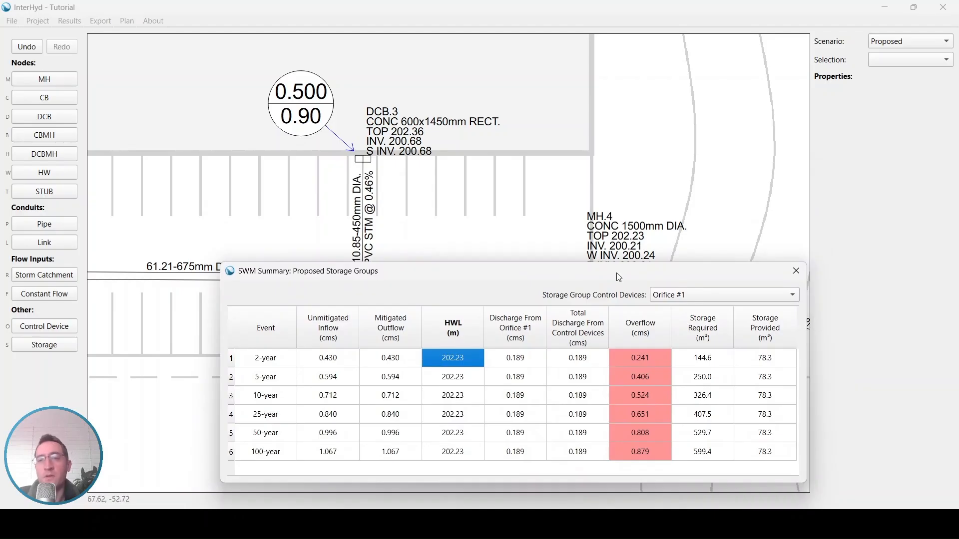
drag(619, 274, 572, 201)
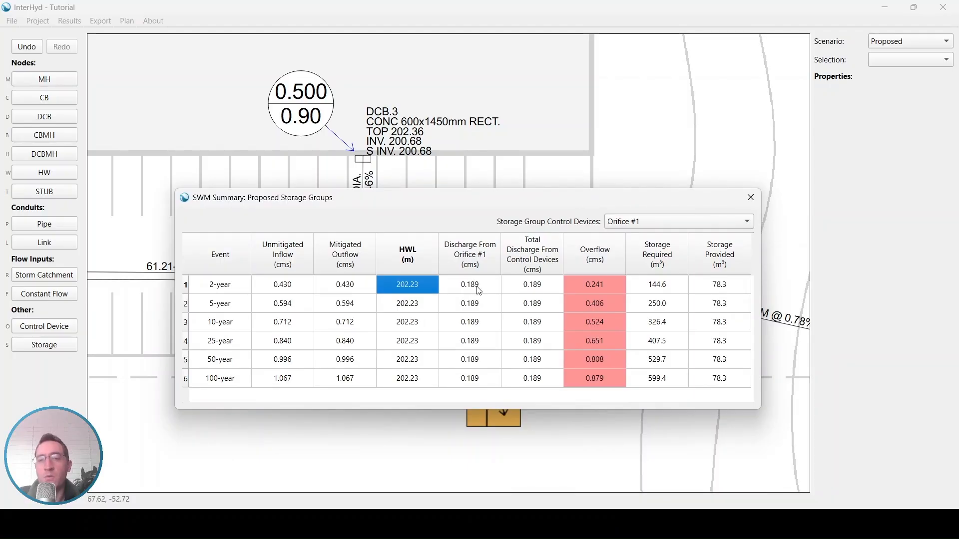
Compare the 2-year unmitigated inflow, orifice discharge and overflow, and examine the orifice discharge for all storm events beside the plan
click(288, 292)
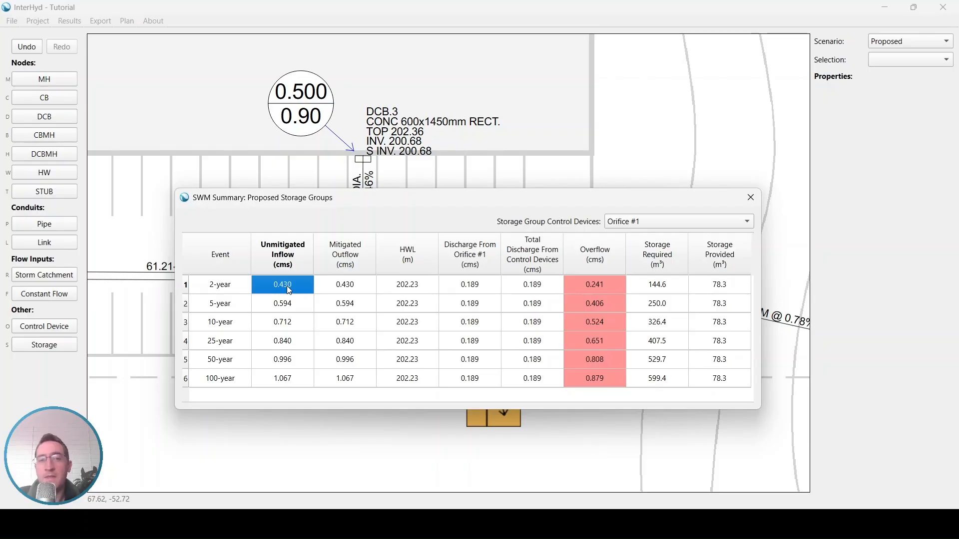
click(482, 286)
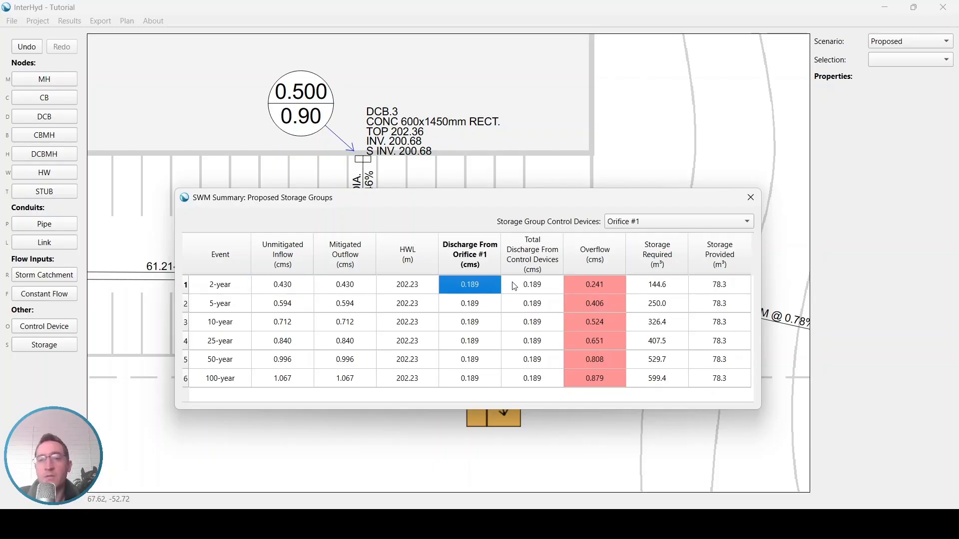
click(613, 288)
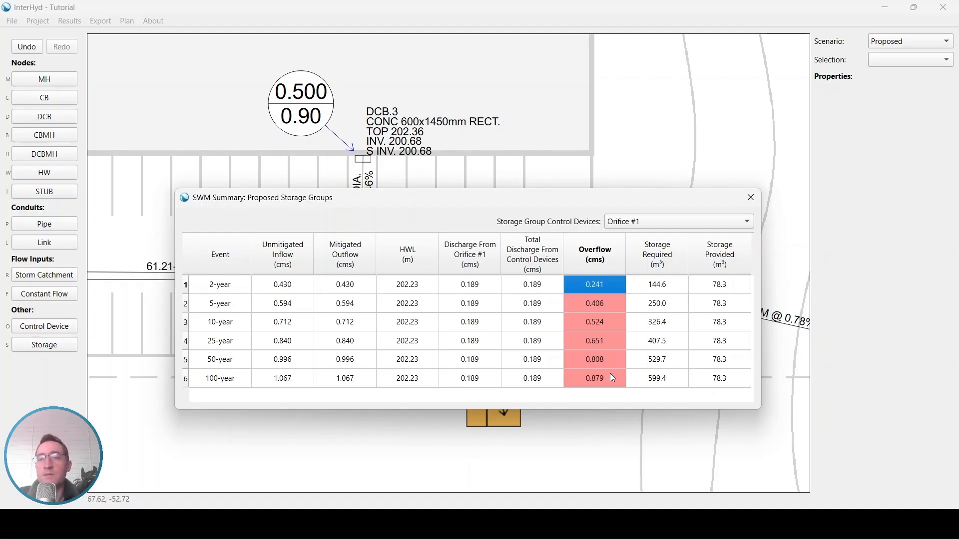
click(483, 261)
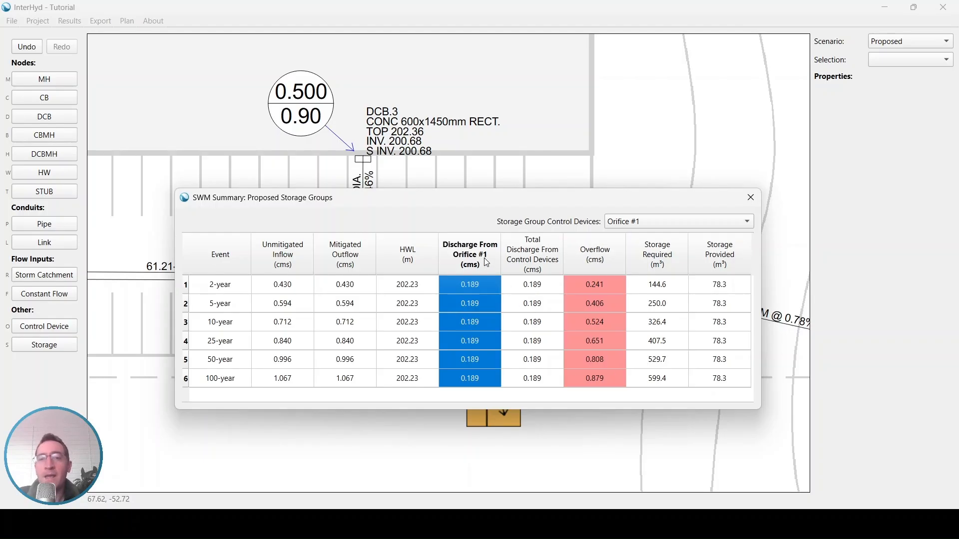
drag(526, 204, 475, 90)
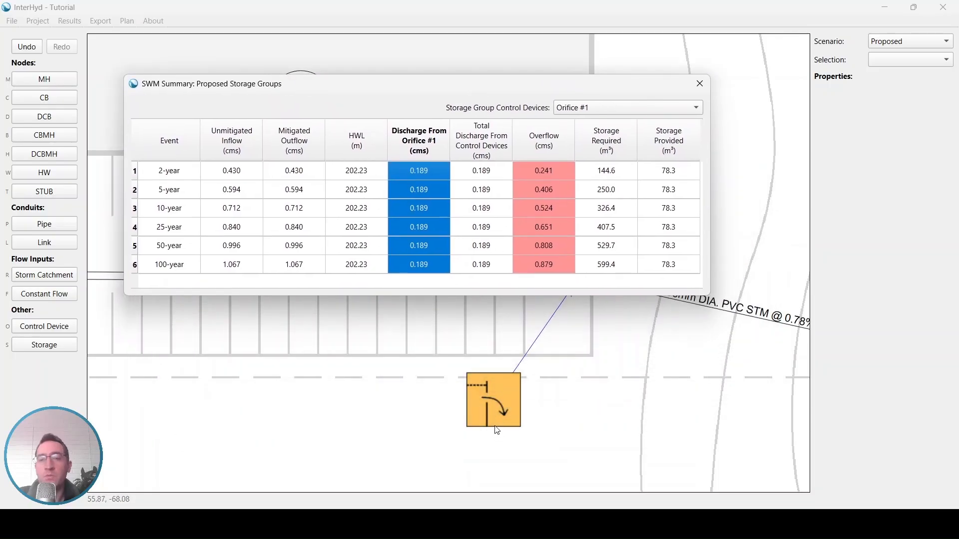